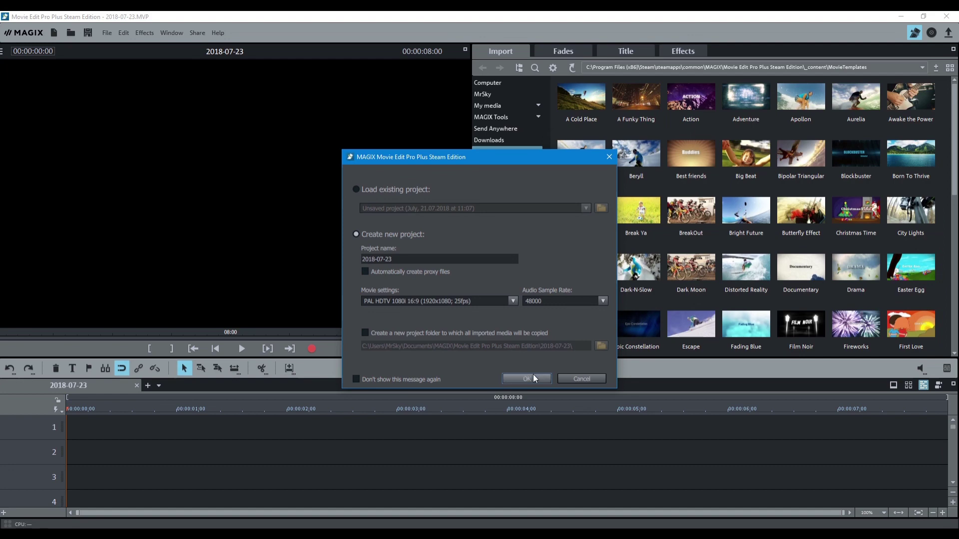
Create the new project 2018-07-23 and place the Cicho audio file from the Muzyka folder at the start of track 1.
{"action": "left_click", "coordinate": [532, 377]}
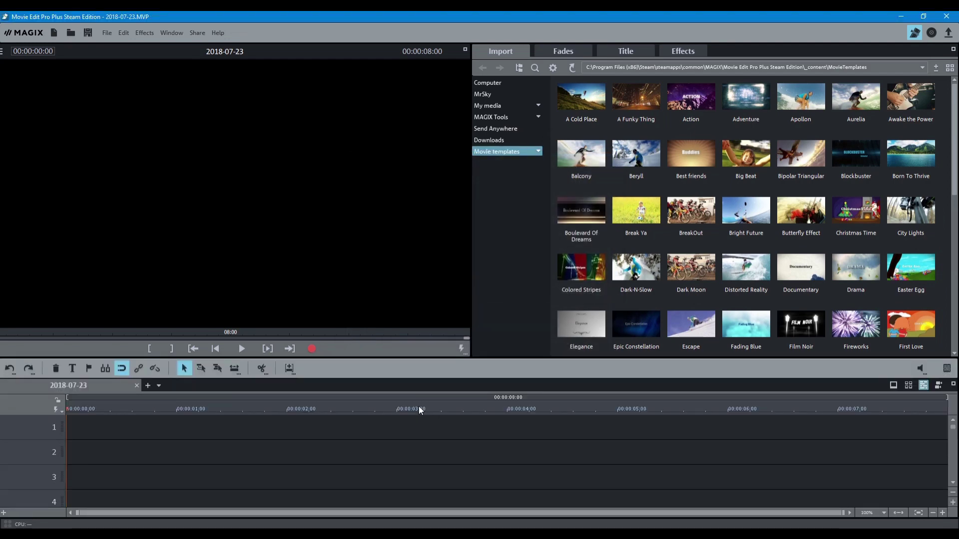
{"action": "key", "text": "alt+Tab"}
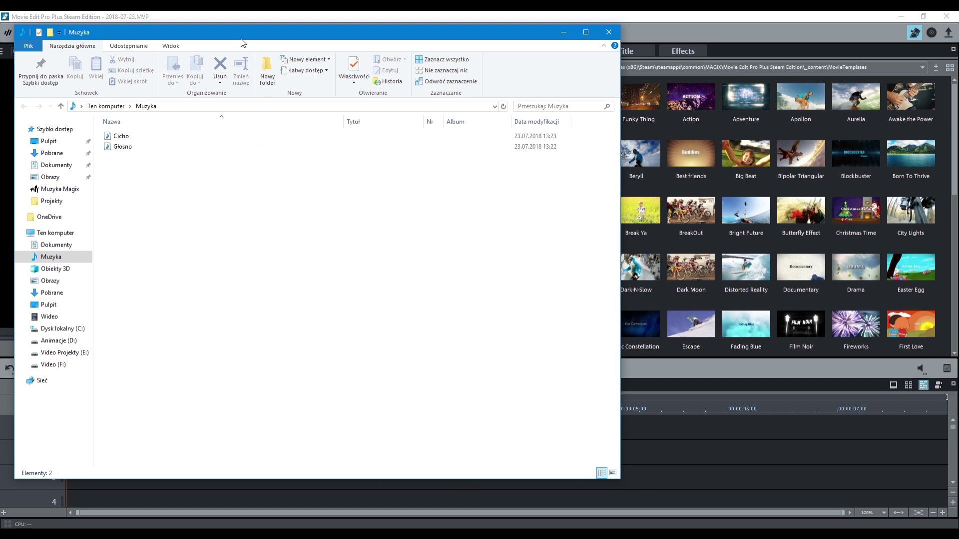
{"action": "left_click_drag", "start_coordinate": [354, 45], "coordinate": [540, 46]}
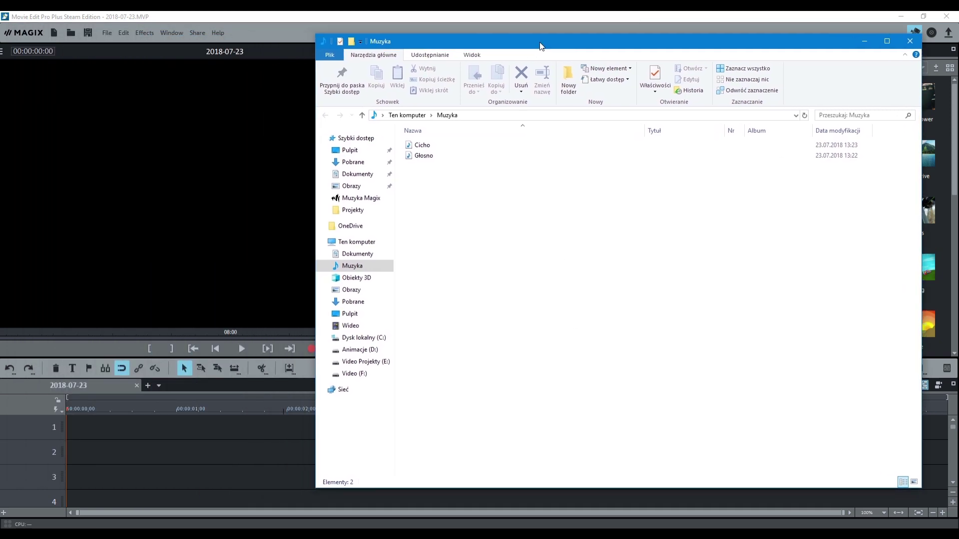
{"action": "left_click", "coordinate": [422, 146]}
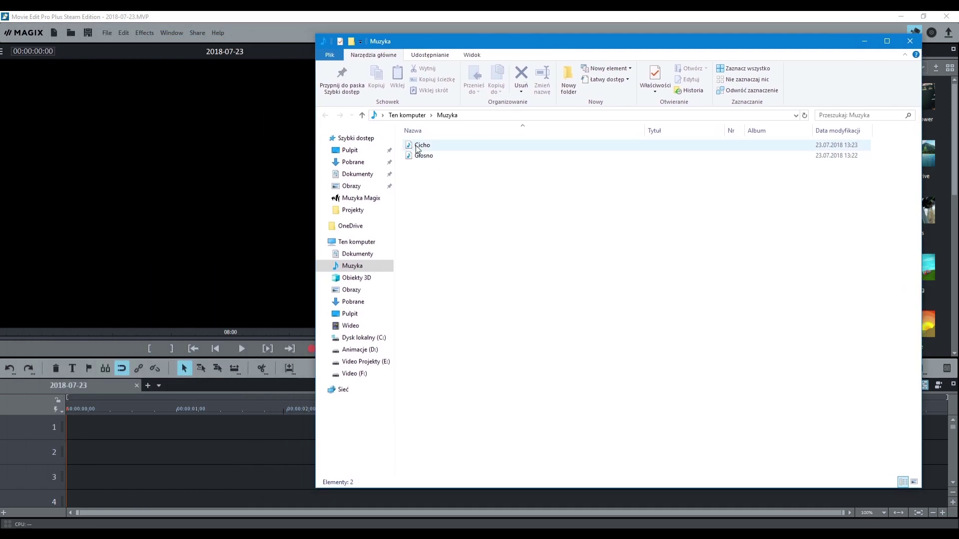
{"action": "left_click_drag", "start_coordinate": [418, 150], "coordinate": [145, 425]}
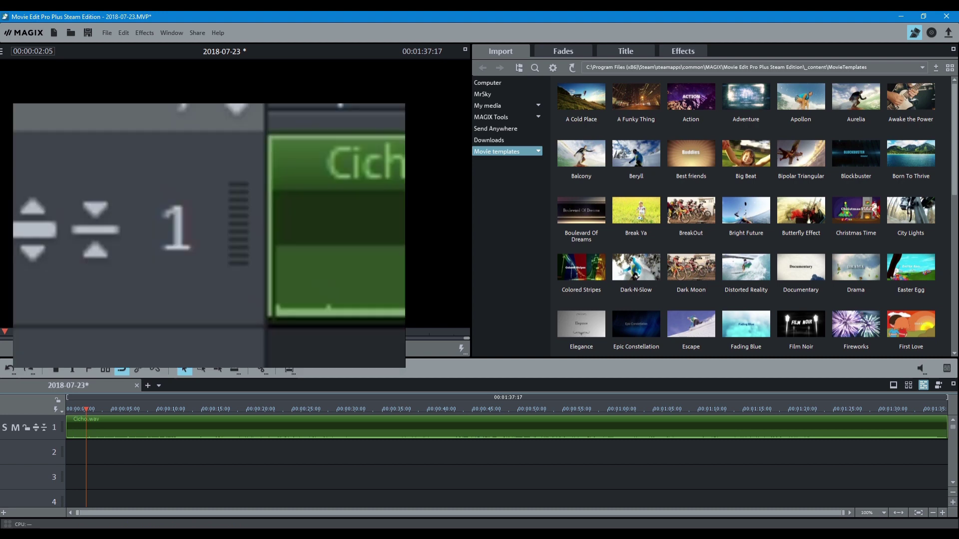
Play parts of the Cicho clip and check its loudness on the track meter and in the mixer.
{"action": "key", "text": "space"}
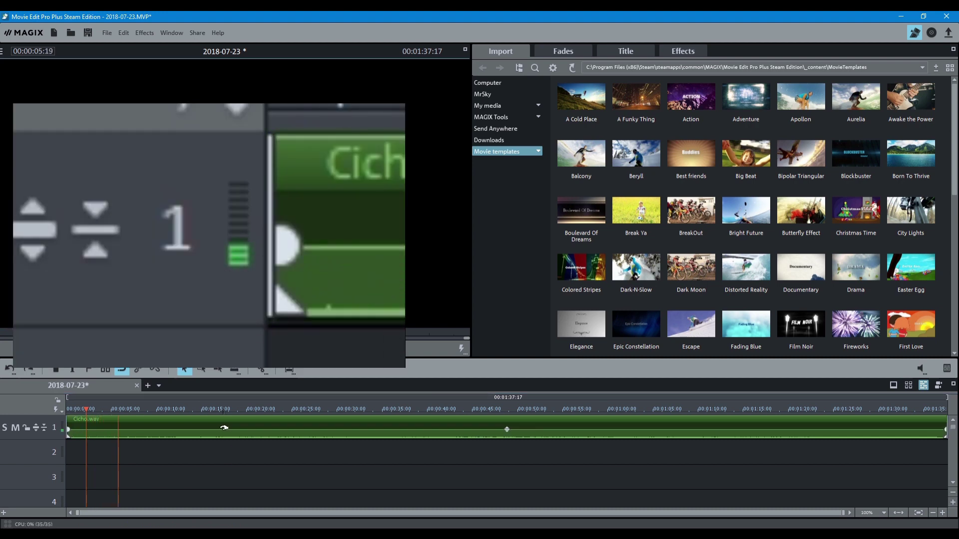
{"action": "key", "text": "space"}
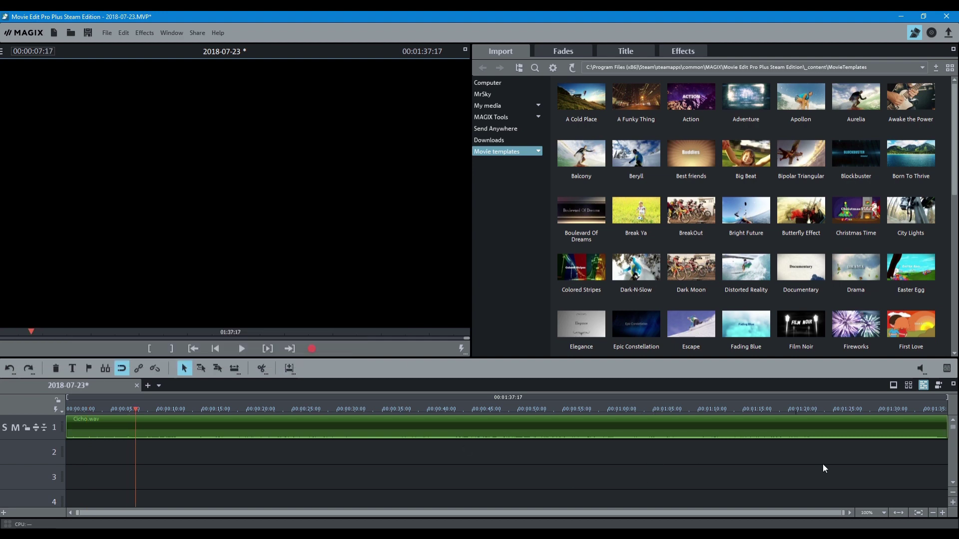
{"action": "left_click", "coordinate": [947, 369]}
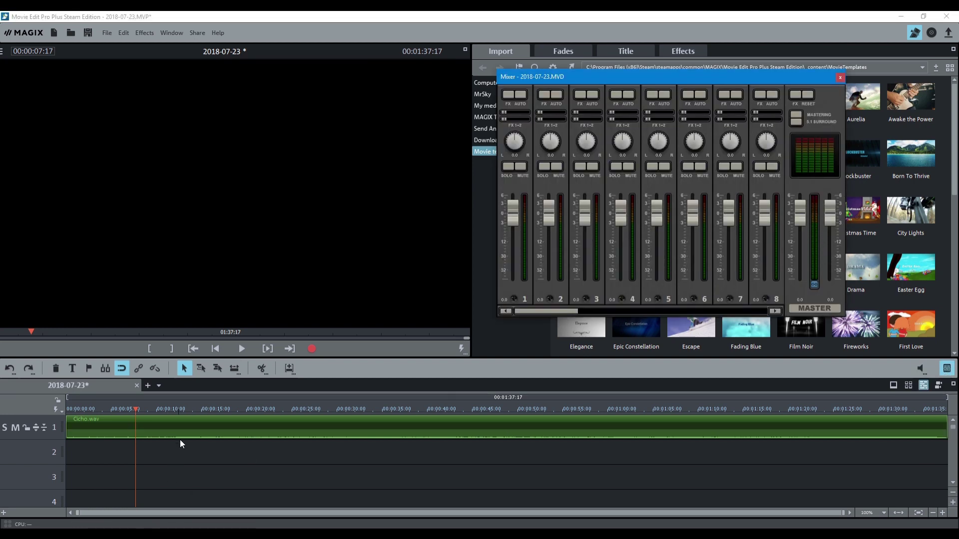
{"action": "left_click", "coordinate": [242, 349]}
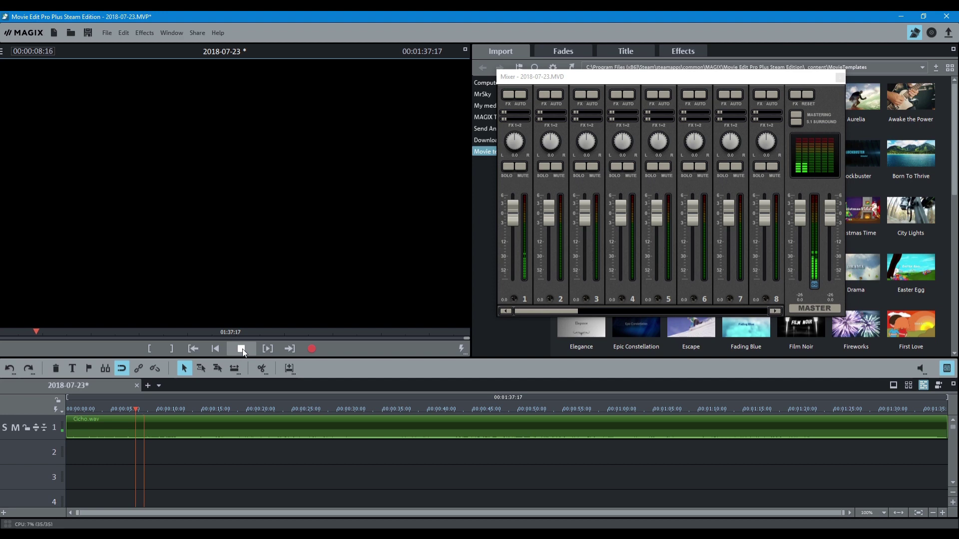
{"action": "left_click", "coordinate": [242, 349]}
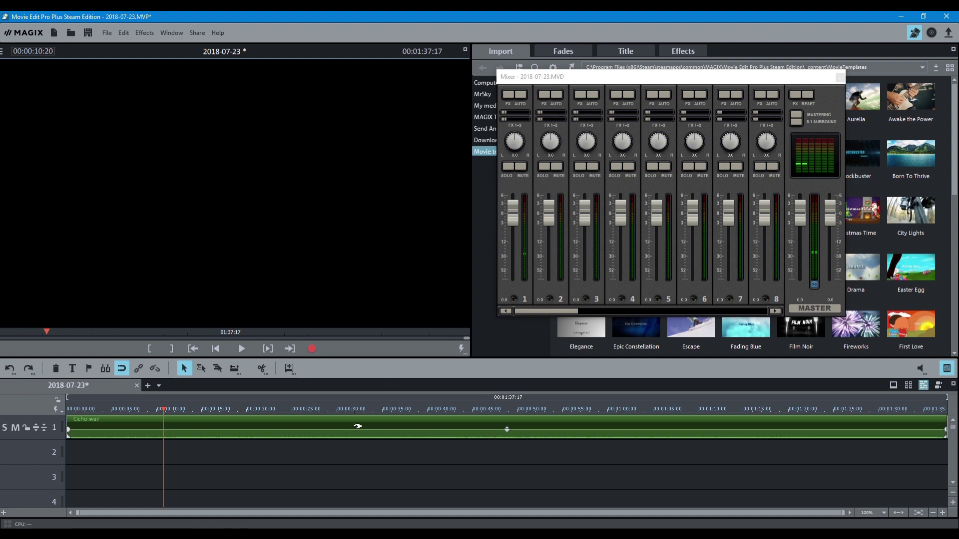
{"action": "key", "text": "space"}
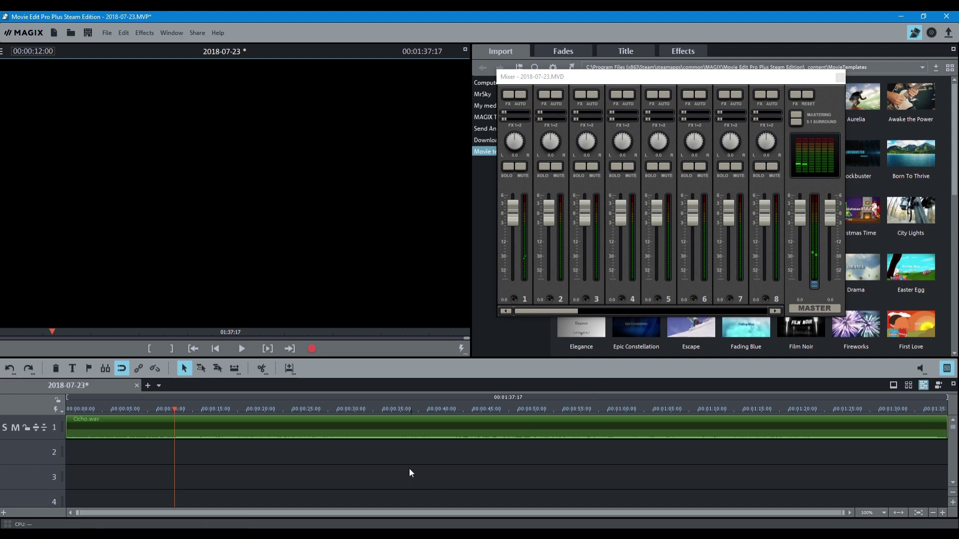
Normalize the Cicho clip on track 1 to maximum level and play it back against the mixer meters.
{"action": "left_click", "coordinate": [408, 420]}
{"action": "right_click", "coordinate": [407, 422]}
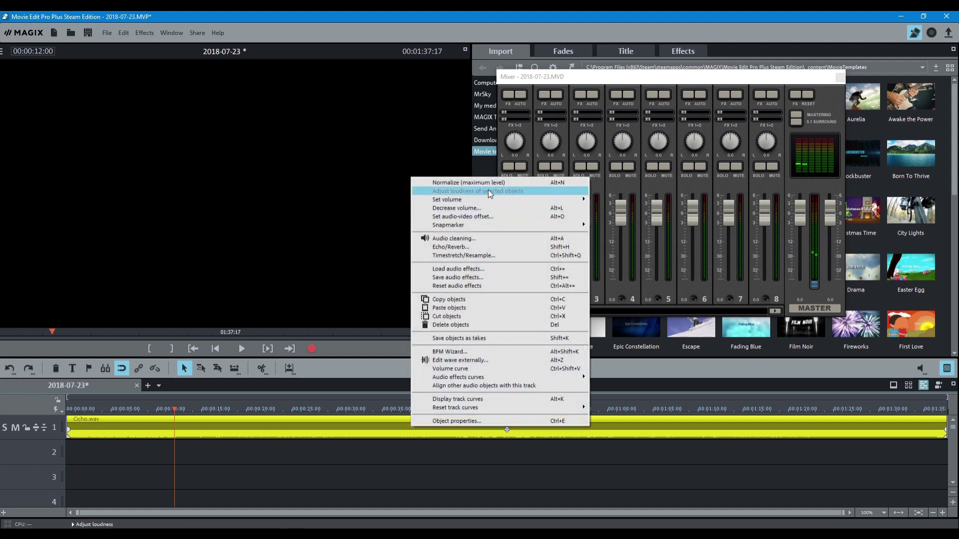
{"action": "left_click", "coordinate": [526, 183]}
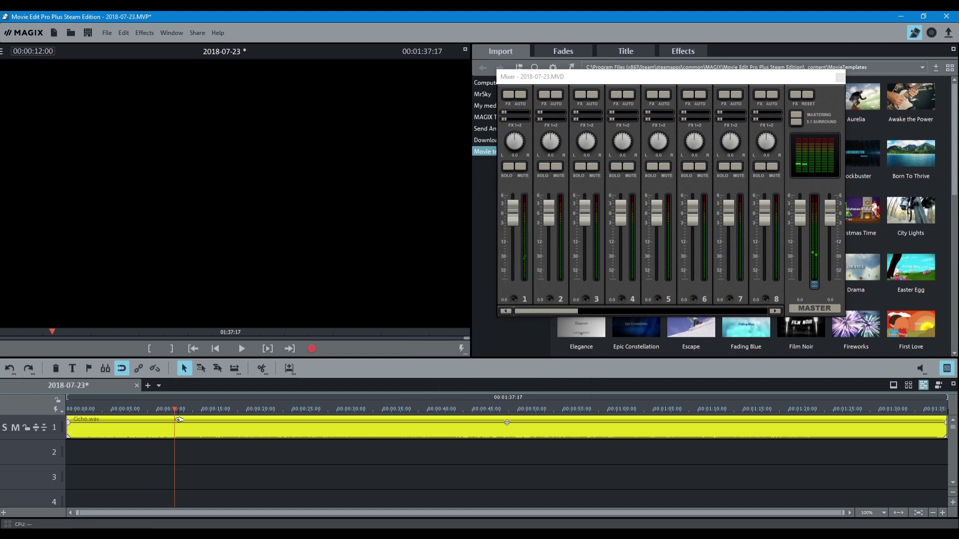
{"action": "left_click", "coordinate": [151, 485]}
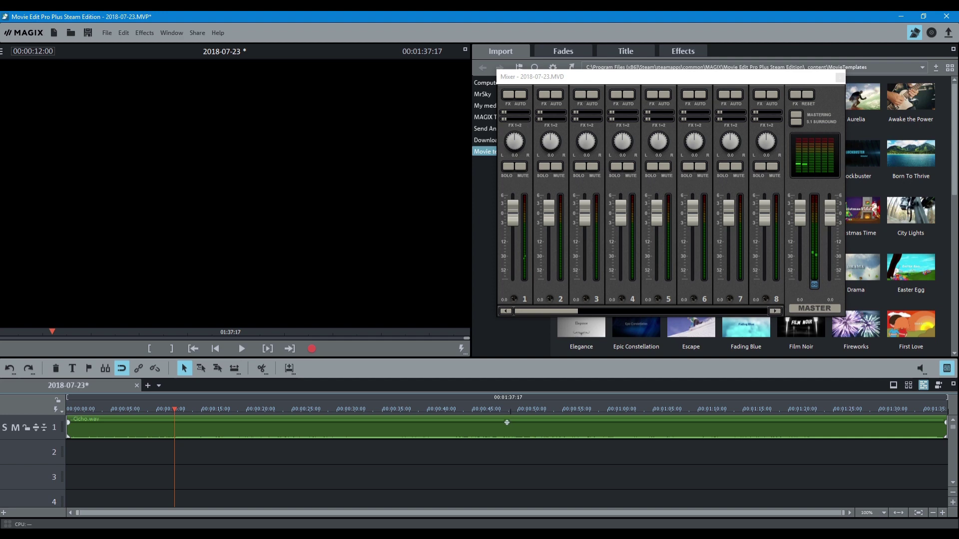
{"action": "left_click", "coordinate": [234, 353]}
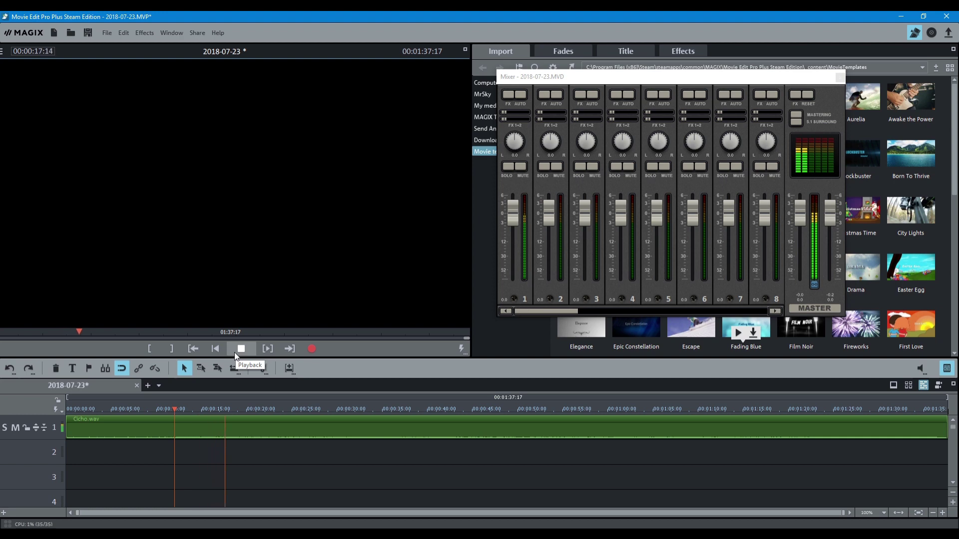
{"action": "left_click", "coordinate": [235, 352]}
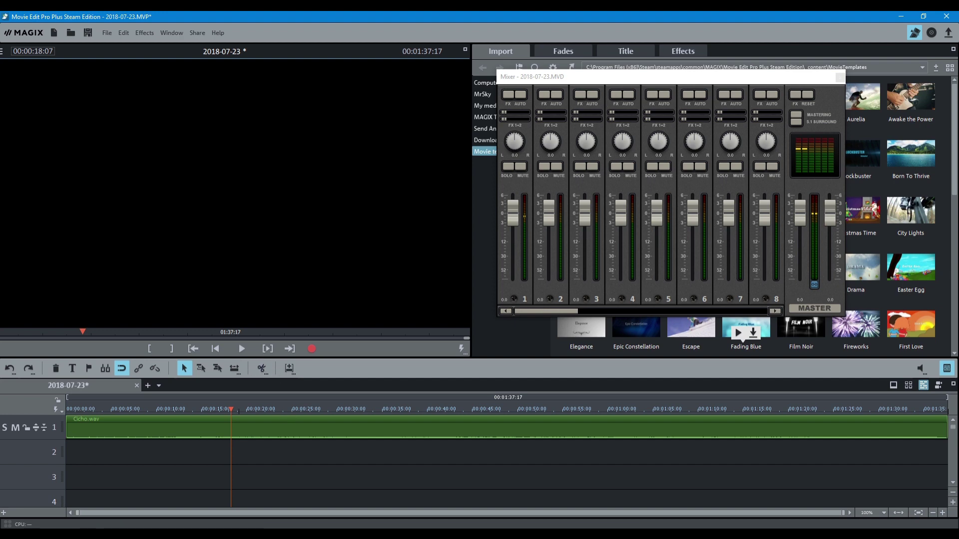
Add the Głośno audio file from the Muzyka folder to track 2, starting at about 15 seconds.
{"action": "key", "text": "alt+Tab"}
{"action": "left_click", "coordinate": [422, 156]}
{"action": "left_click_drag", "start_coordinate": [419, 171], "coordinate": [247, 452]}
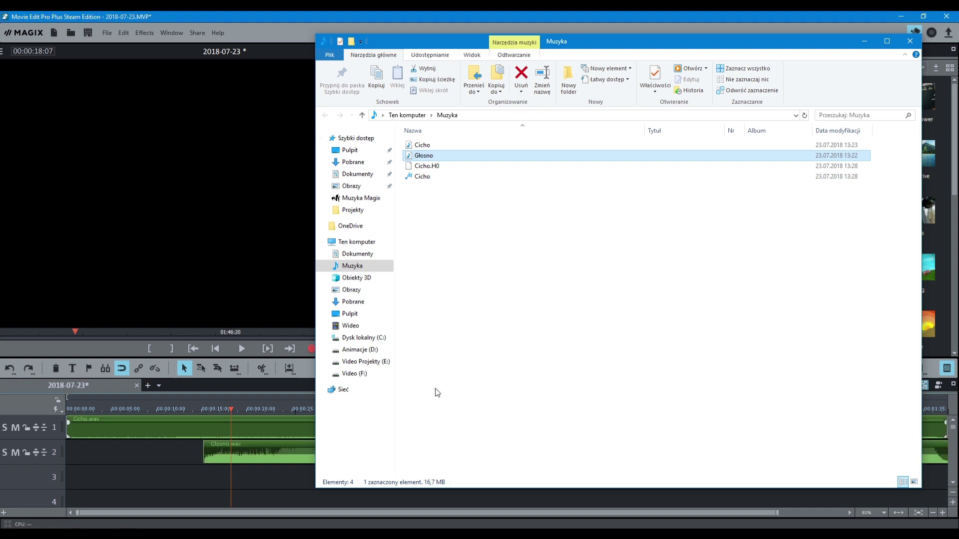
{"action": "left_click", "coordinate": [865, 41]}
Mute track 1 and play the Głośno clip on its own to check its level in the mixer.
{"action": "left_click", "coordinate": [486, 431]}
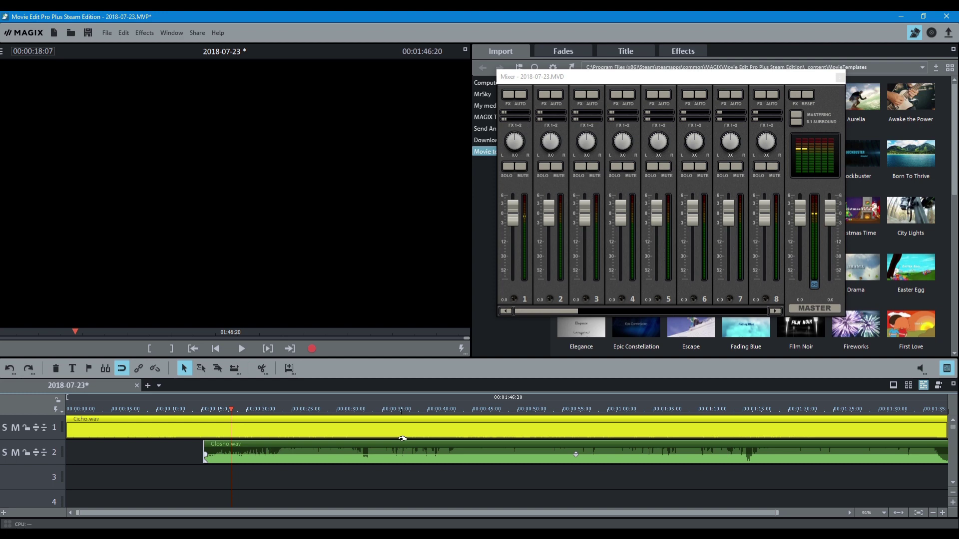
{"action": "left_click", "coordinate": [403, 445]}
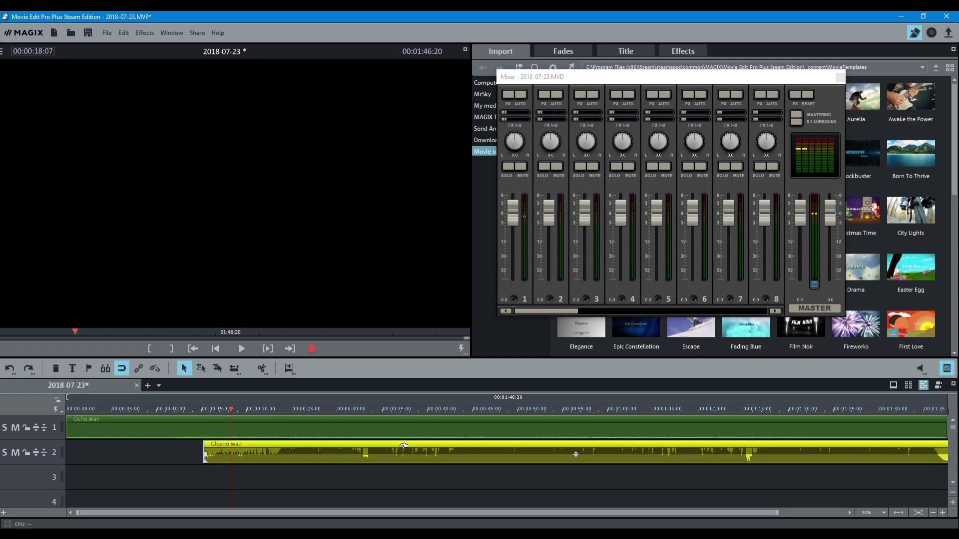
{"action": "left_click", "coordinate": [208, 433]}
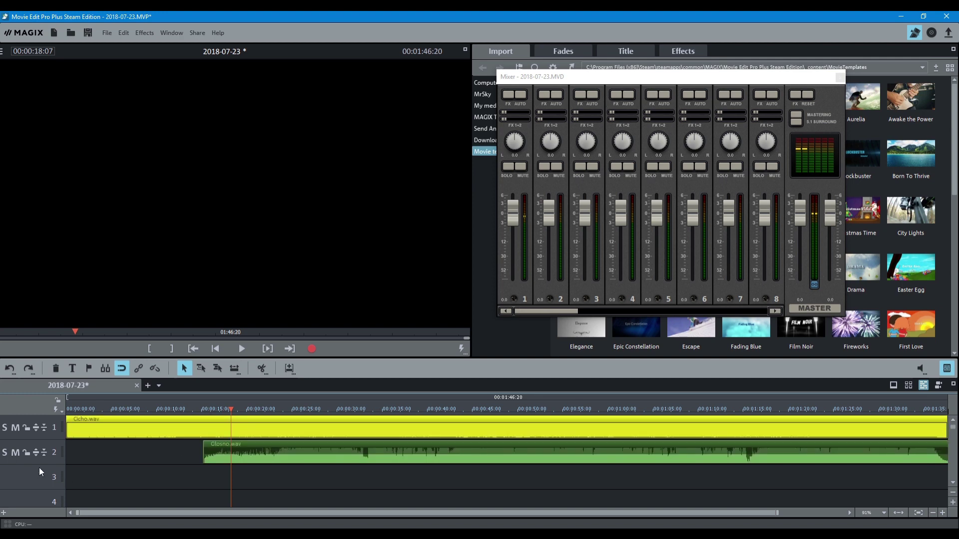
{"action": "left_click", "coordinate": [15, 428]}
{"action": "key", "text": "space"}
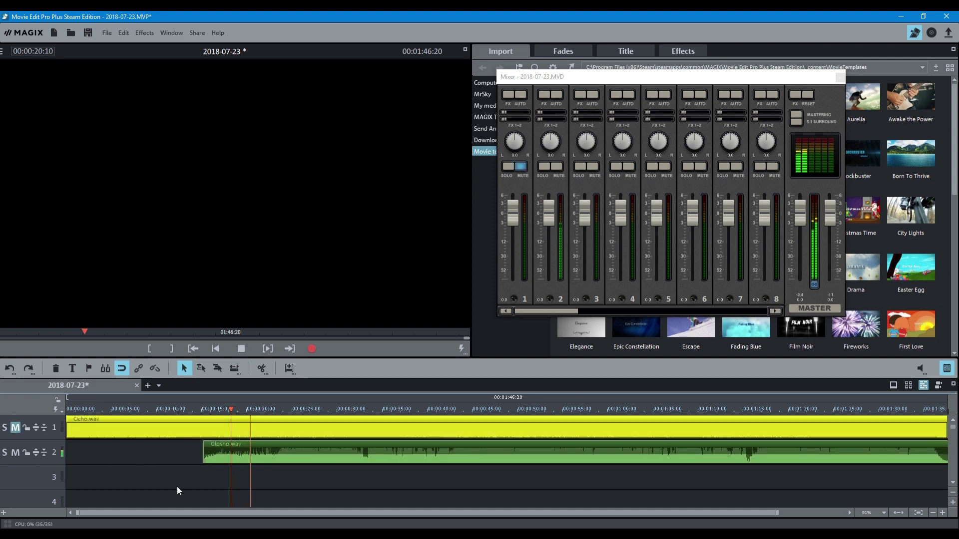
{"action": "key", "text": "space"}
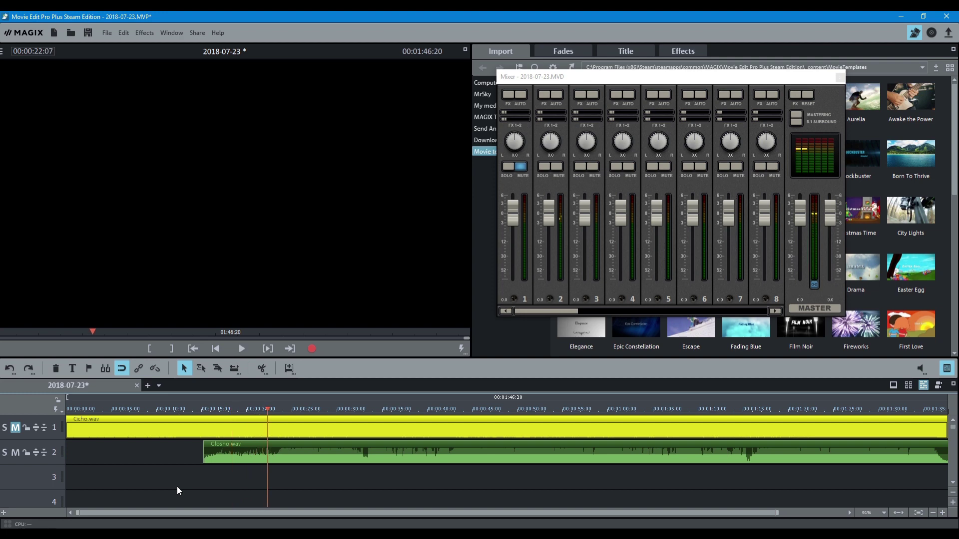
Normalize the Głośno clip on track 2 to maximum level and play it back to check the result.
{"action": "right_click", "coordinate": [330, 446]}
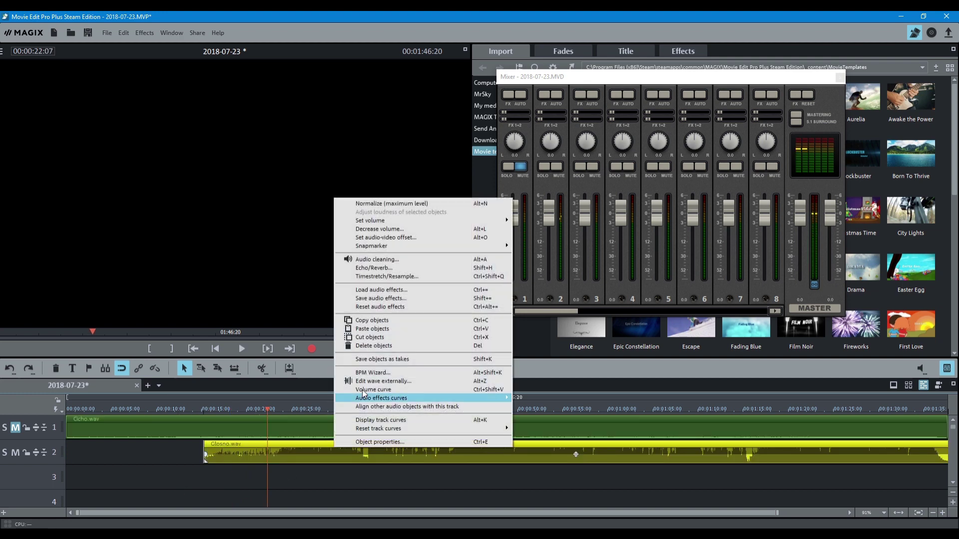
{"action": "left_click", "coordinate": [401, 201]}
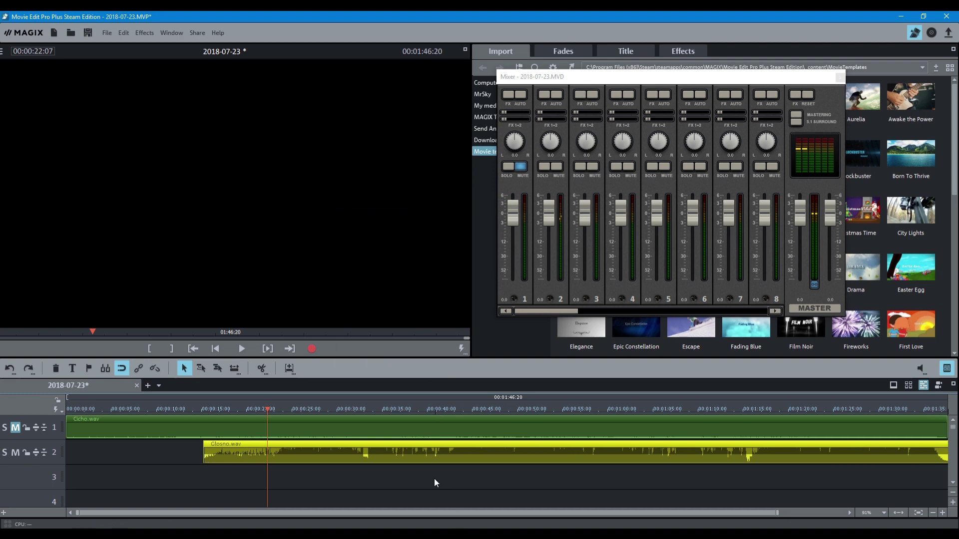
{"action": "key", "text": "space"}
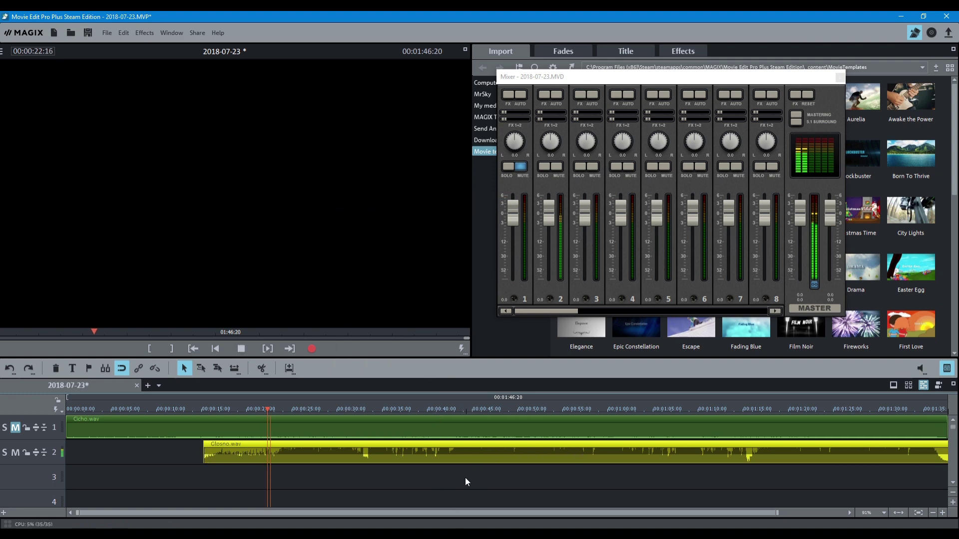
{"action": "key", "text": "space"}
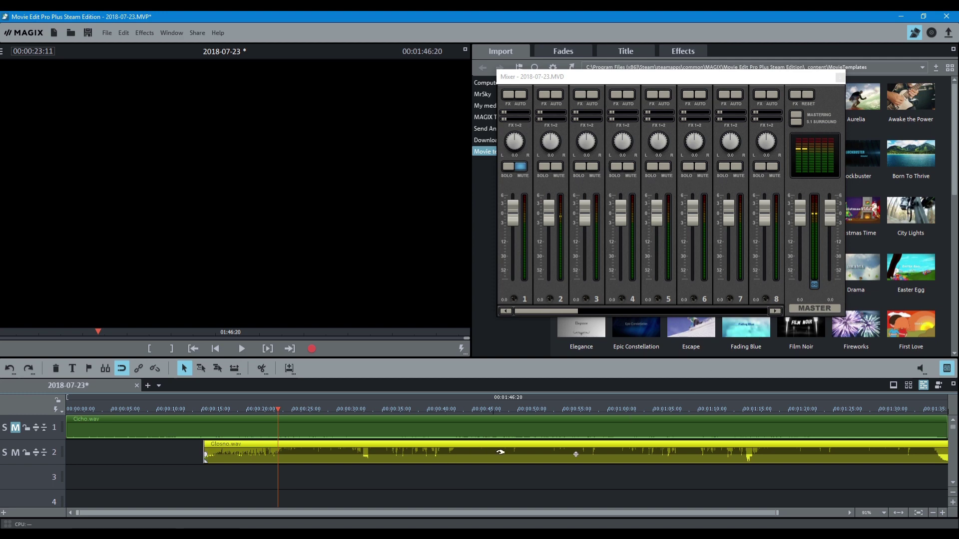
{"action": "right_click", "coordinate": [270, 446]}
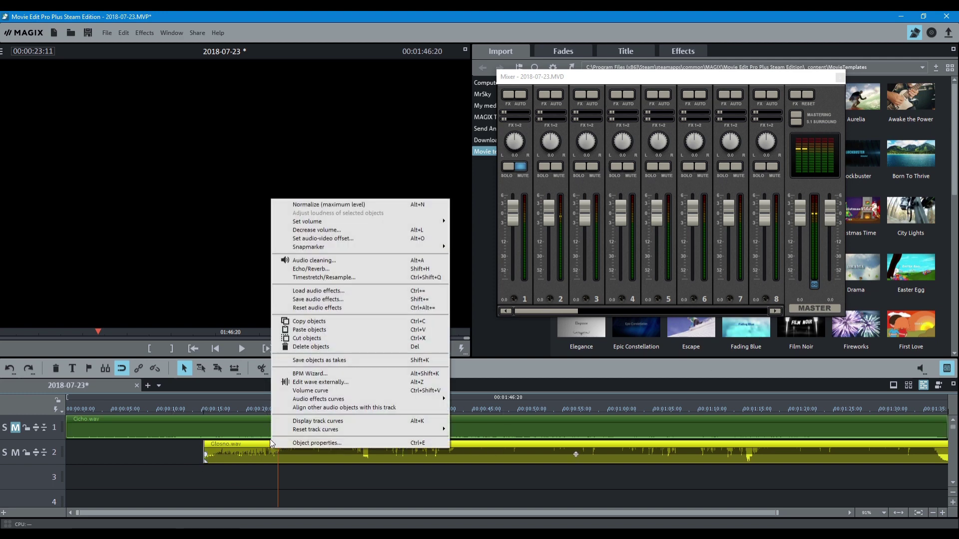
{"action": "left_click", "coordinate": [340, 482]}
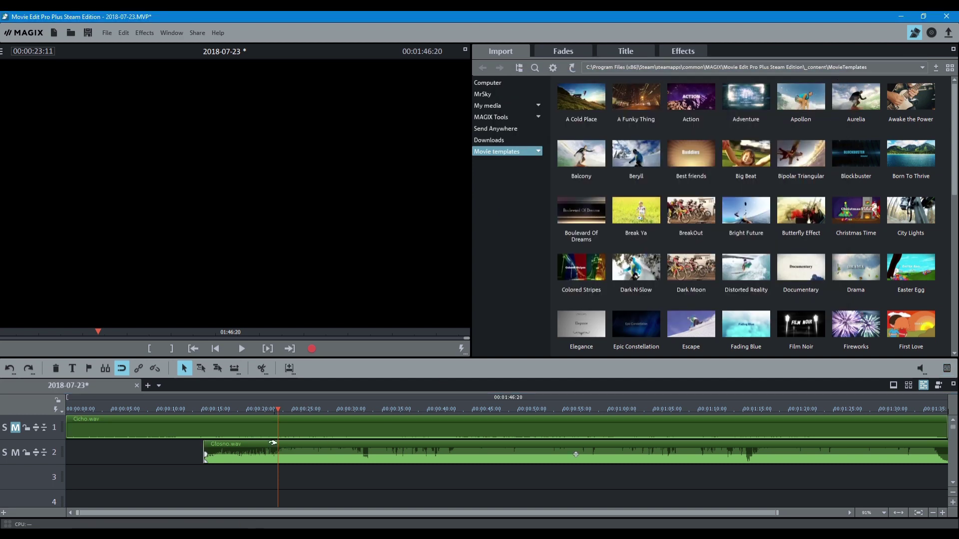
Unmute track 1 and enlarge its height in the timeline.
{"action": "left_click", "coordinate": [247, 427]}
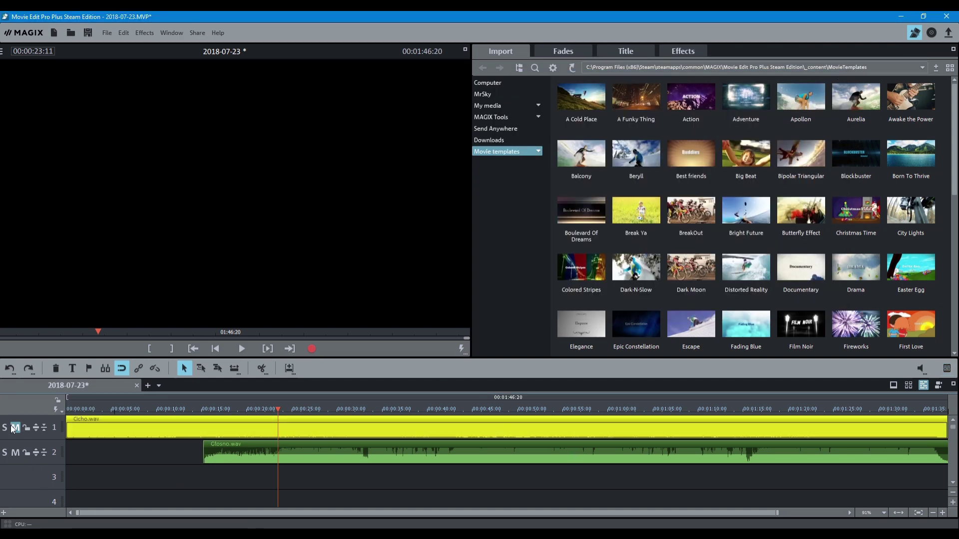
{"action": "left_click", "coordinate": [38, 425]}
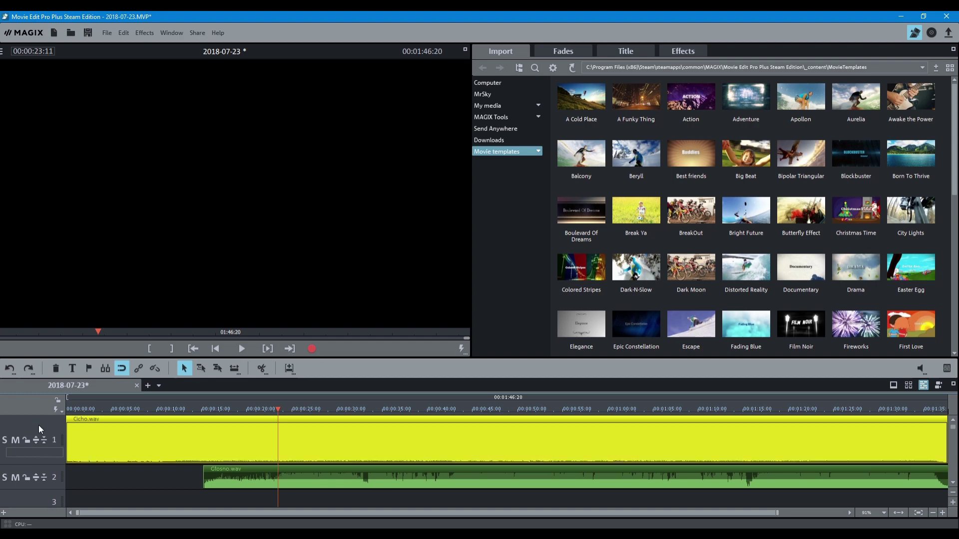
{"action": "left_click", "coordinate": [147, 478]}
Open the Cicho clip's audio effects and add a volume keyframe with value 100 at 00:00:23:11.
{"action": "double_click", "coordinate": [188, 444]}
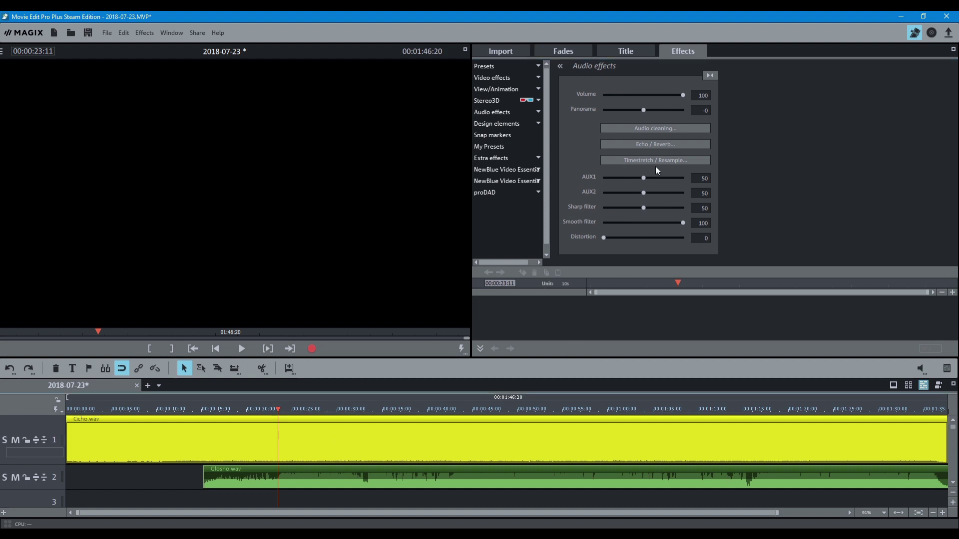
{"action": "mouse_move", "coordinate": [683, 95]}
{"action": "left_mouse_down"}
{"action": "mouse_move", "coordinate": [657, 96]}
{"action": "mouse_move", "coordinate": [684, 95]}
{"action": "left_mouse_up"}
{"action": "left_click", "coordinate": [523, 273]}
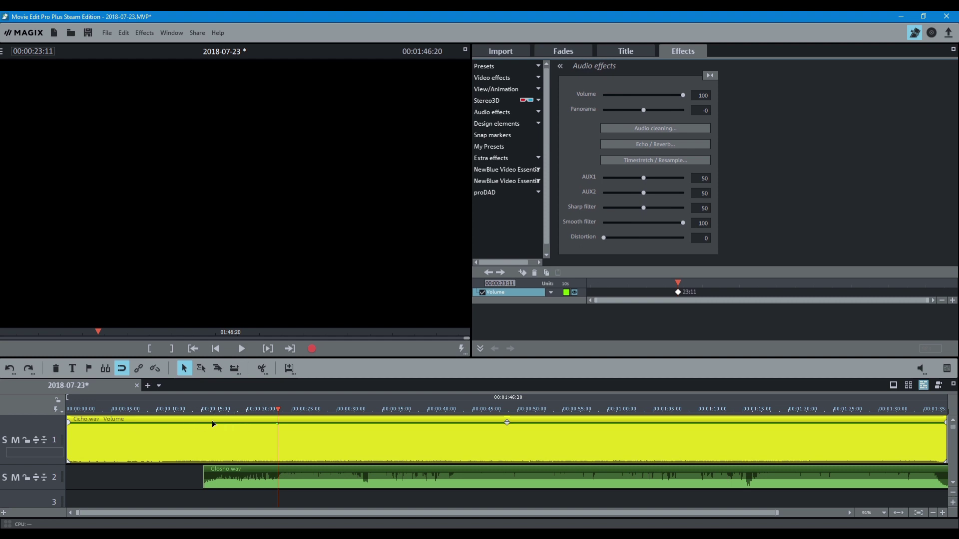
{"action": "left_click_drag", "start_coordinate": [507, 421], "coordinate": [507, 398]}
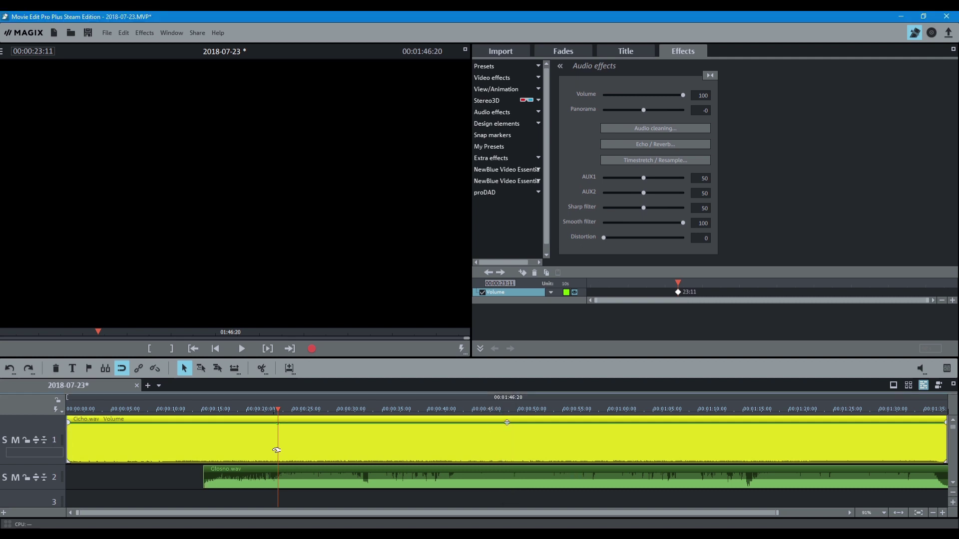
{"action": "left_click", "coordinate": [185, 423]}
{"action": "left_click_drag", "start_coordinate": [278, 424], "coordinate": [274, 446]}
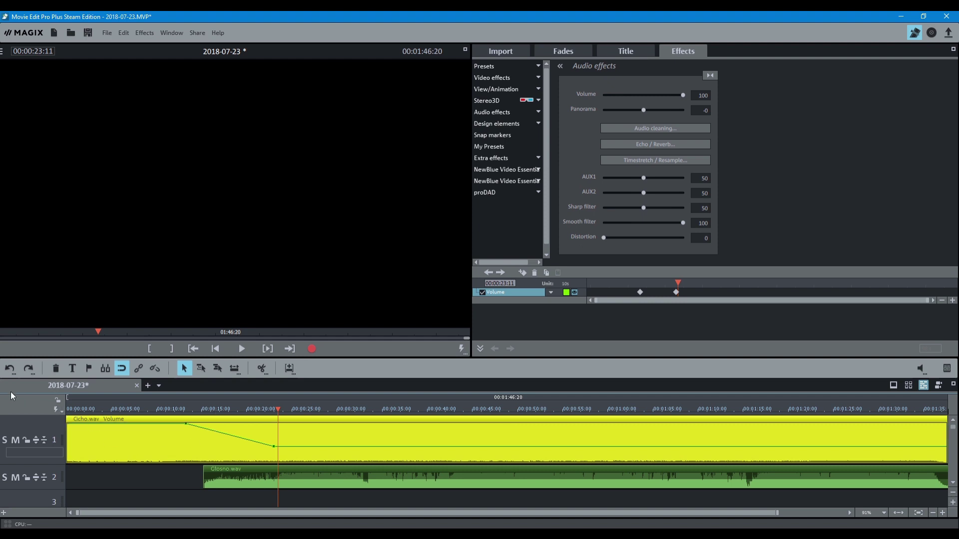
{"action": "left_click", "coordinate": [9, 369]}
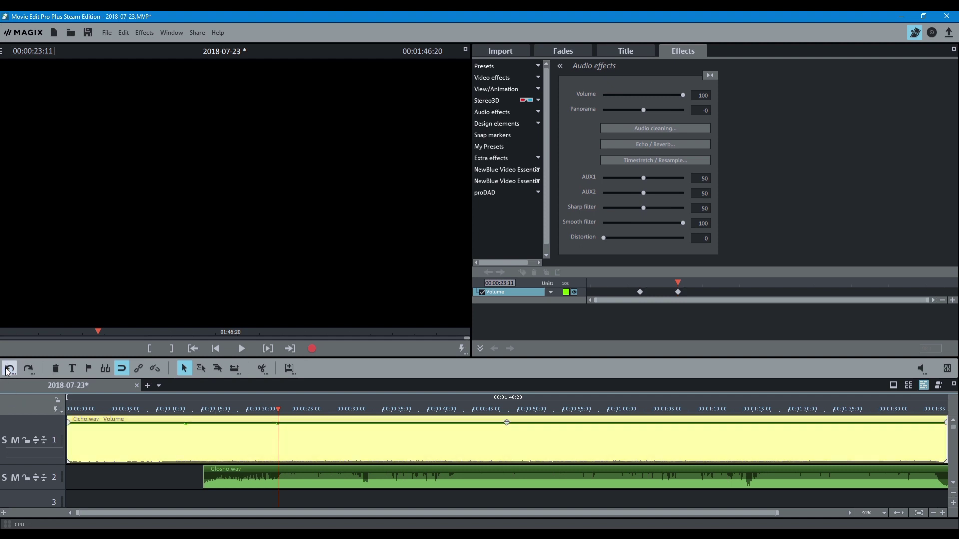
{"action": "left_click", "coordinate": [9, 369]}
Form a dip in the Cicho clip's volume curve with points of 44 at 00:00:25:18, equally low near 46 seconds, and 100 at 00:00:50:03.
{"action": "left_click_drag", "start_coordinate": [278, 405], "coordinate": [242, 402]}
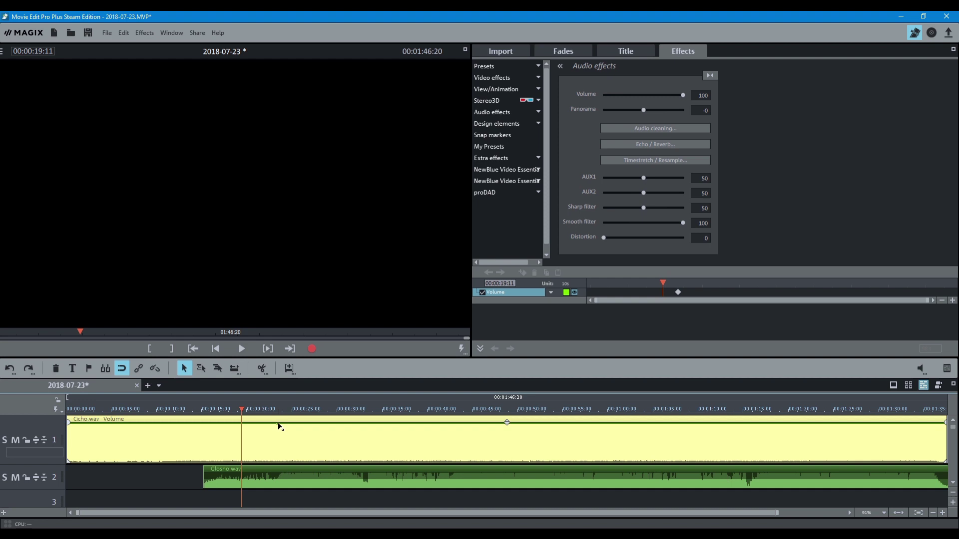
{"action": "left_click", "coordinate": [279, 426]}
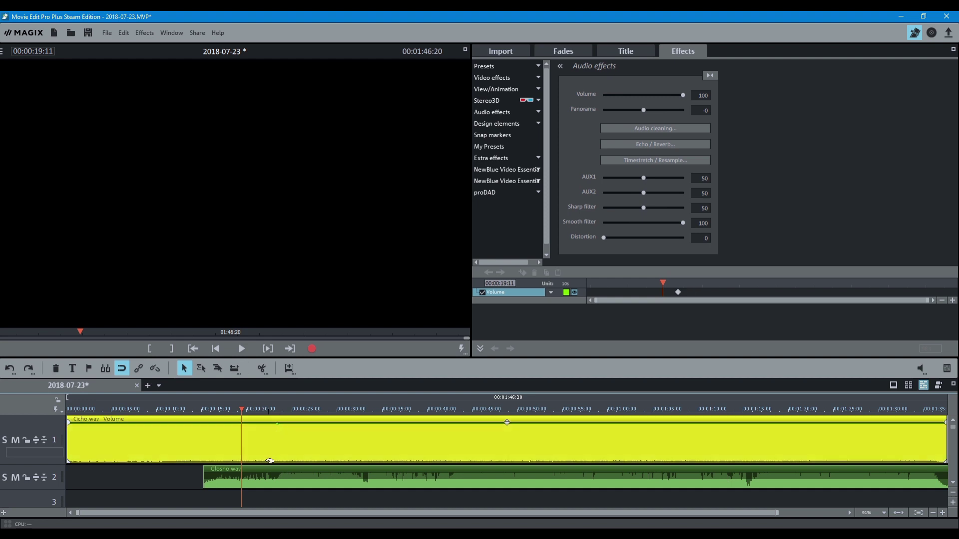
{"action": "left_click_drag", "start_coordinate": [240, 408], "coordinate": [517, 406]}
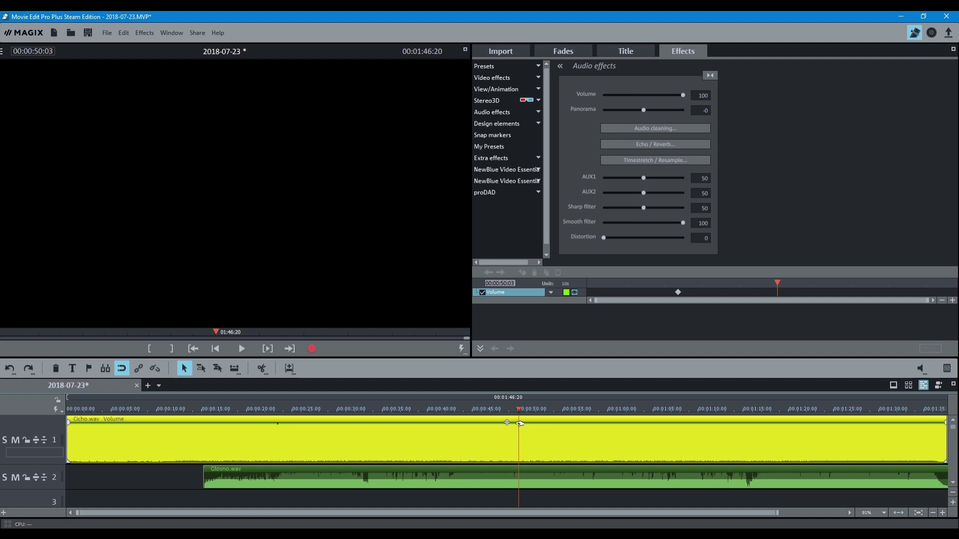
{"action": "left_click", "coordinate": [520, 425]}
{"action": "left_click_drag", "start_coordinate": [299, 425], "coordinate": [299, 445]}
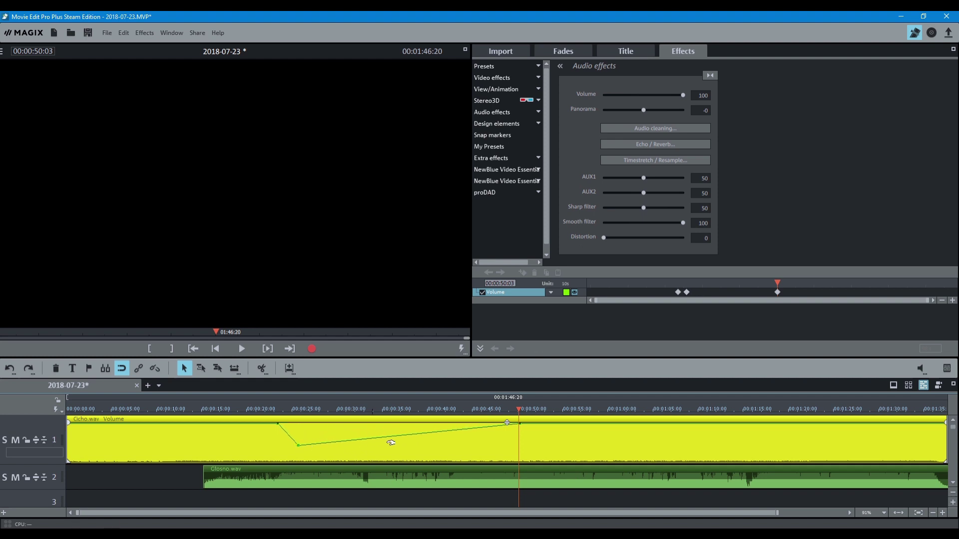
{"action": "left_click_drag", "start_coordinate": [473, 427], "coordinate": [479, 445]}
{"action": "key", "text": "ctrl+z"}
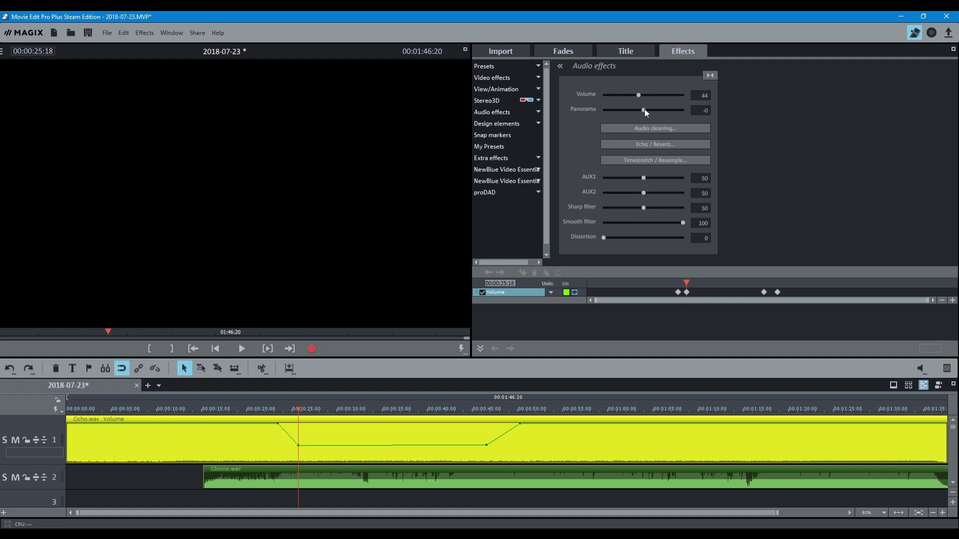
Add a panorama keyframe with value 0 to the Cicho clip at 00:00:12:06.
{"action": "left_click", "coordinate": [176, 409]}
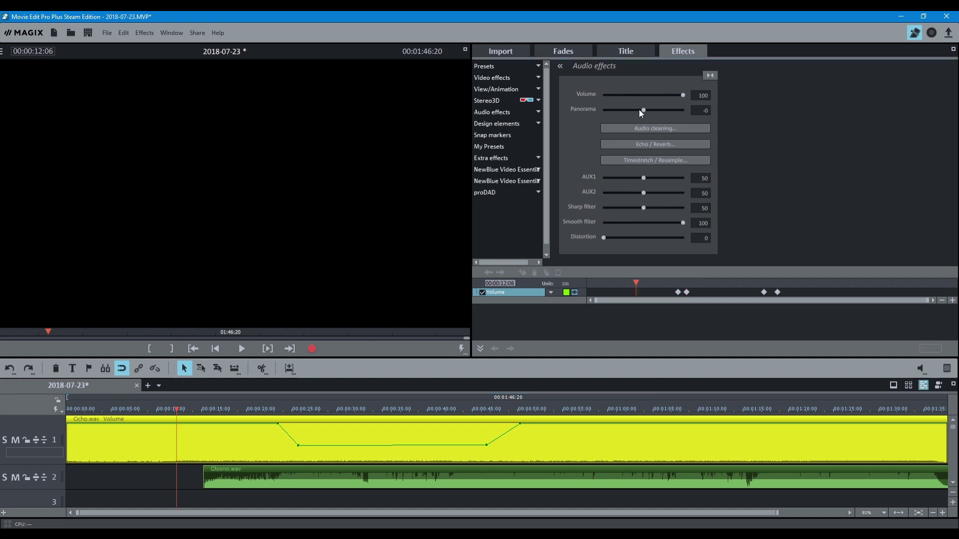
{"action": "left_click_drag", "start_coordinate": [643, 110], "coordinate": [635, 110]}
{"action": "left_click", "coordinate": [522, 273]}
{"action": "double_click", "coordinate": [701, 111]}
{"action": "type", "text": "-15"}
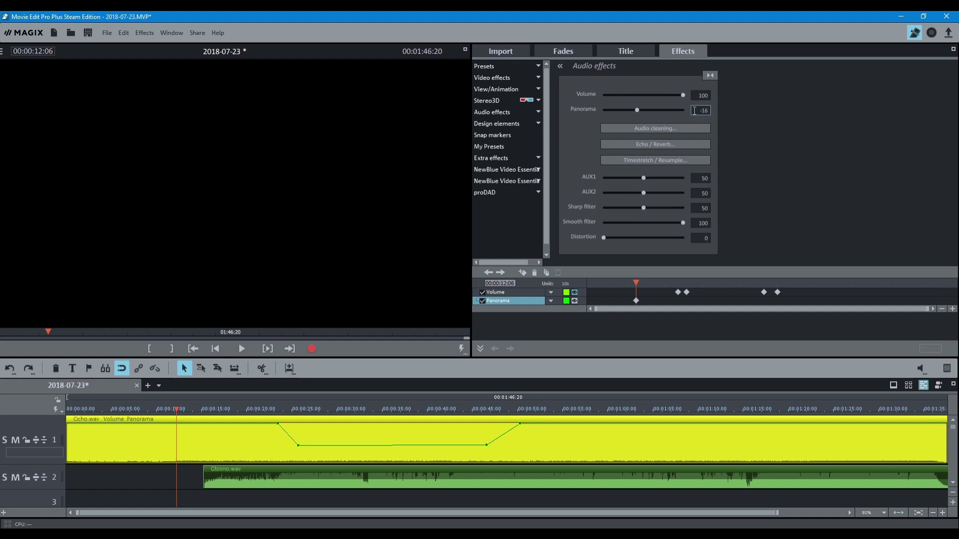
{"action": "scroll", "coordinate": [692, 111], "scroll_direction": "up", "scroll_amount": 4}
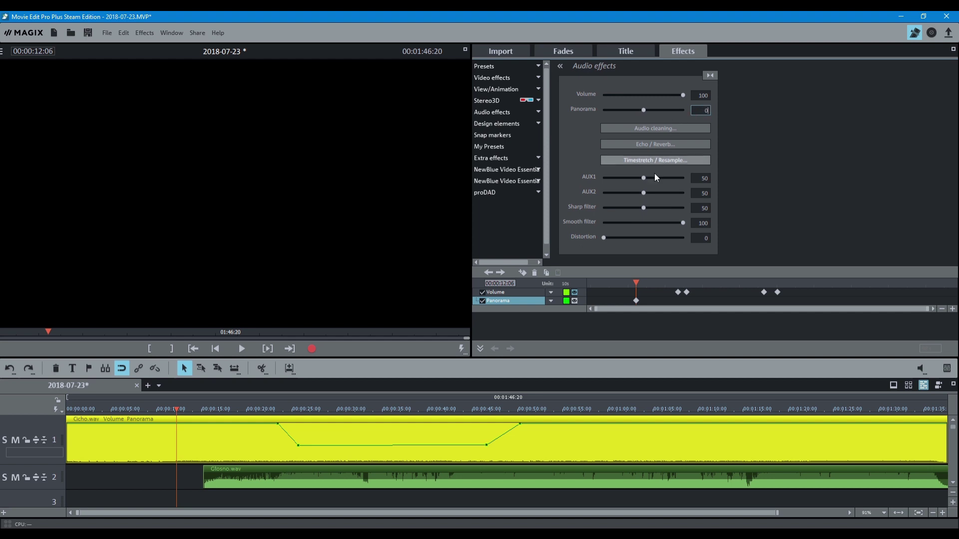
Add a panorama keyframe with value -42 at 00:00:17:11 and switch on the panorama curve for the Cicho clip.
{"action": "left_click_drag", "start_coordinate": [636, 286], "coordinate": [656, 289]}
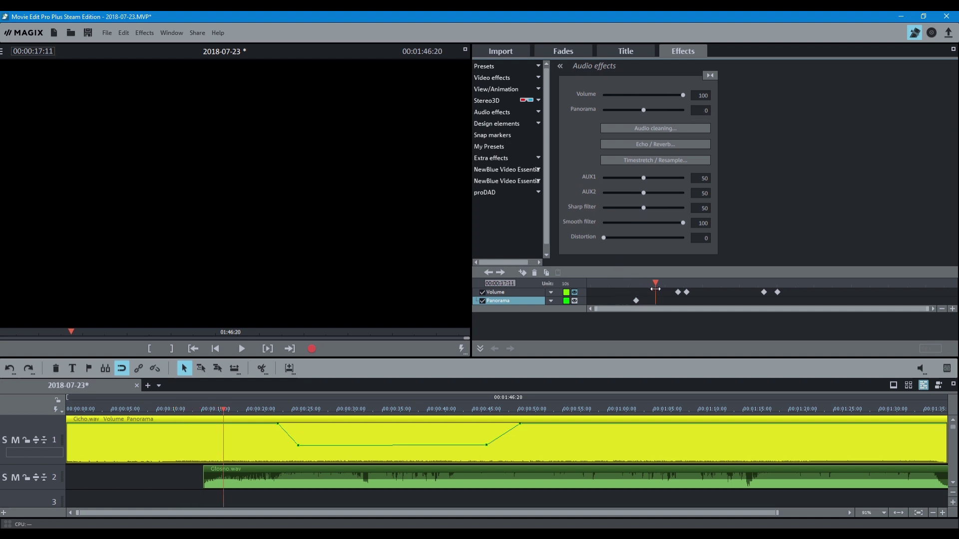
{"action": "left_click", "coordinate": [644, 111]}
{"action": "left_click_drag", "start_coordinate": [644, 111], "coordinate": [627, 114]}
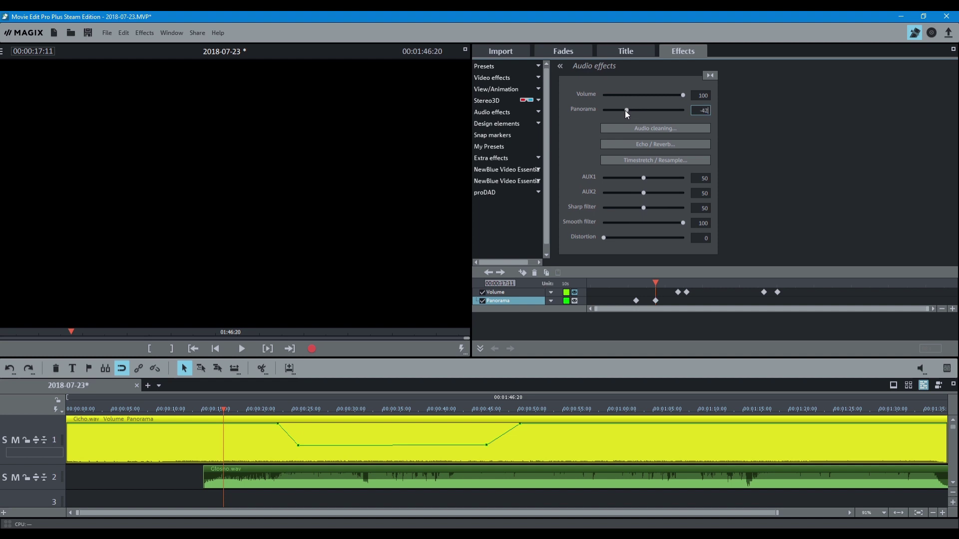
{"action": "left_click", "coordinate": [575, 300]}
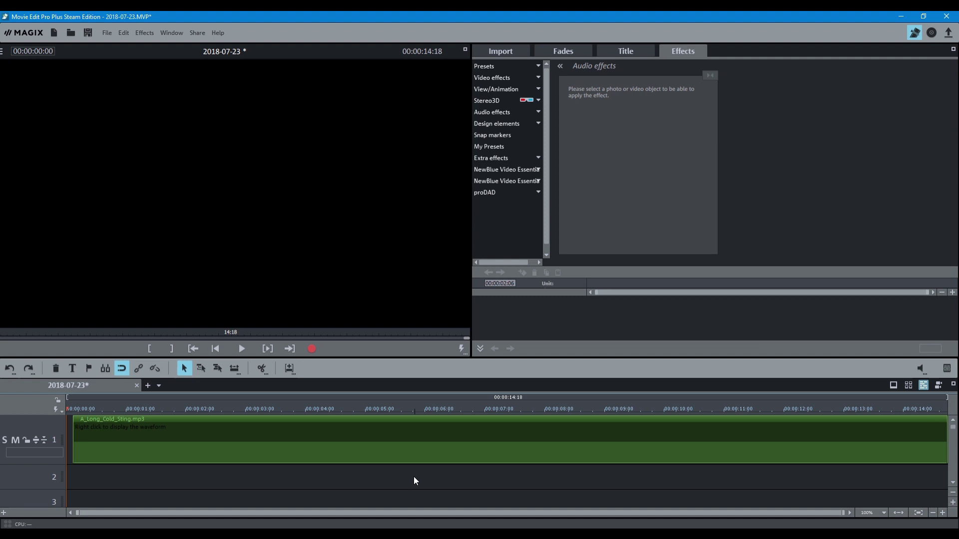
Raise the volume of the A_Long_Cold_Sting.mp3 clip on track 1 to about 20 dB.
{"action": "mouse_move", "coordinate": [492, 443]}
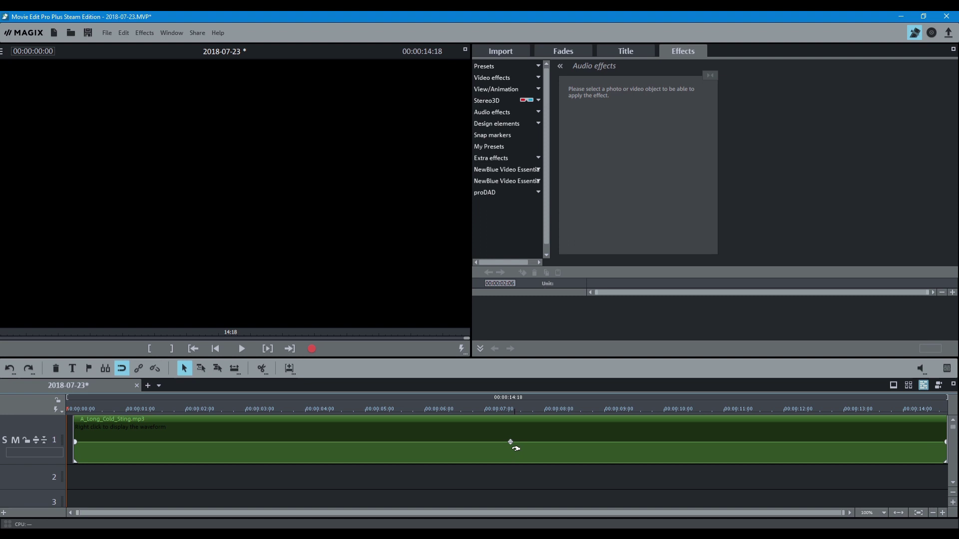
{"action": "left_click", "coordinate": [510, 442]}
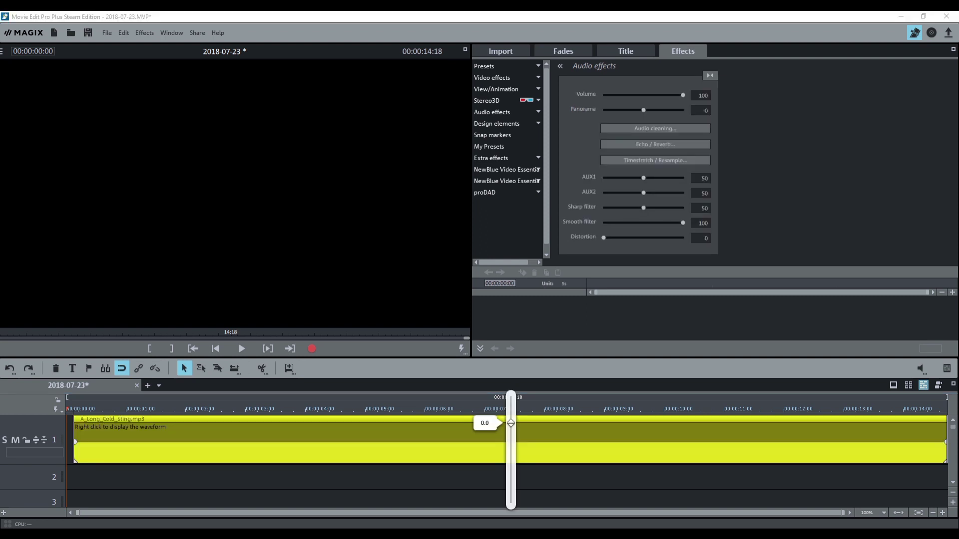
{"action": "left_click_drag", "start_coordinate": [510, 423], "coordinate": [511, 401]}
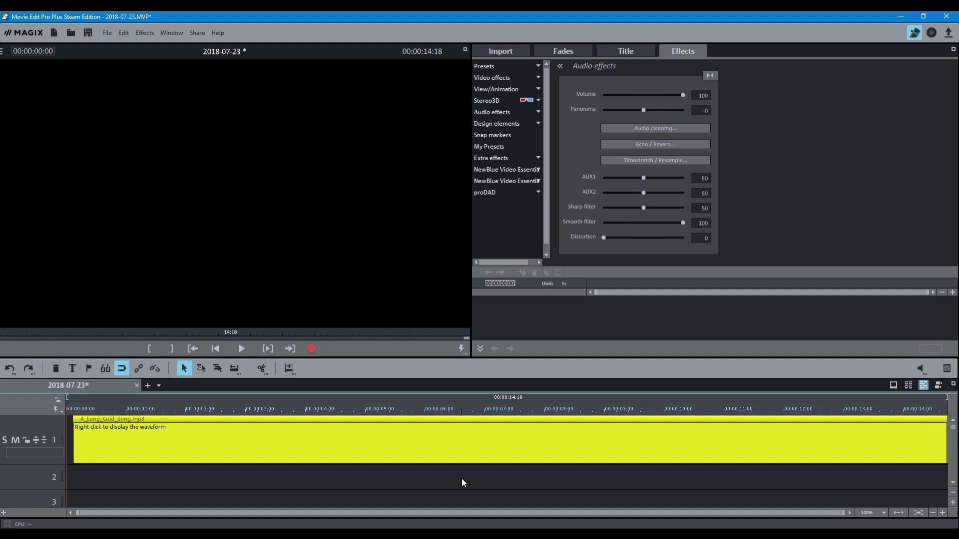
{"action": "mouse_move", "coordinate": [392, 445]}
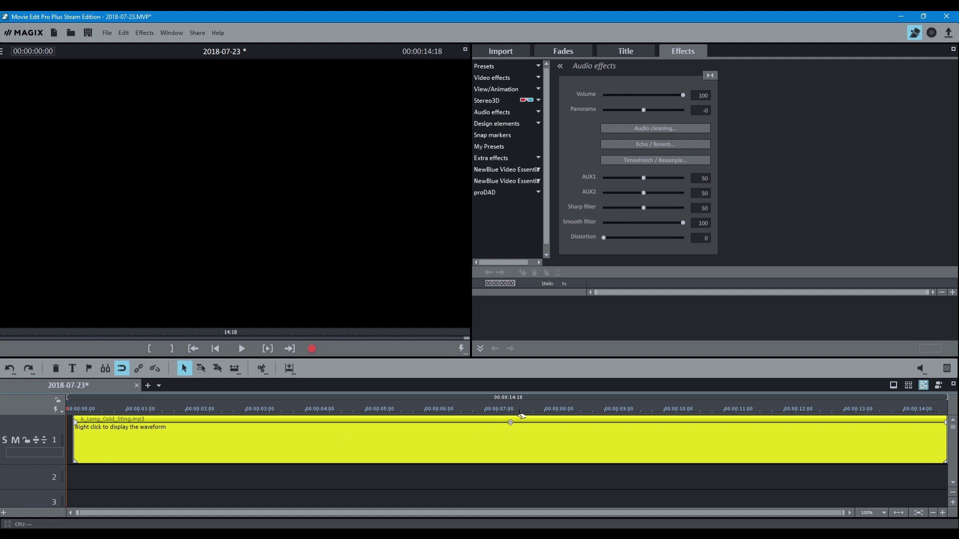
{"action": "mouse_move", "coordinate": [510, 422]}
{"action": "left_mouse_down"}
{"action": "mouse_move", "coordinate": [511, 397]}
{"action": "mouse_move", "coordinate": [511, 424]}
{"action": "left_mouse_up"}
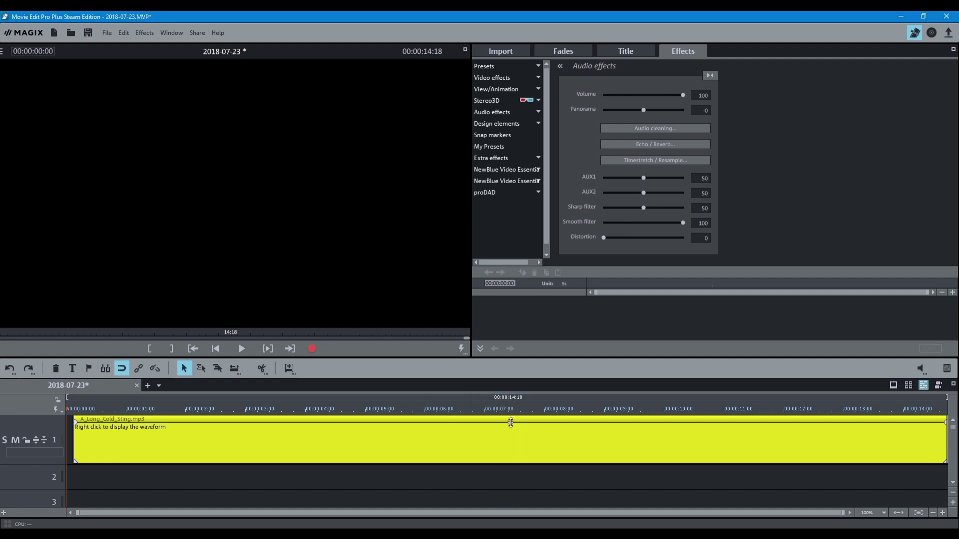
Add a second movie to the project, switch between the two movies, and delete the new one.
{"action": "left_click", "coordinate": [147, 386]}
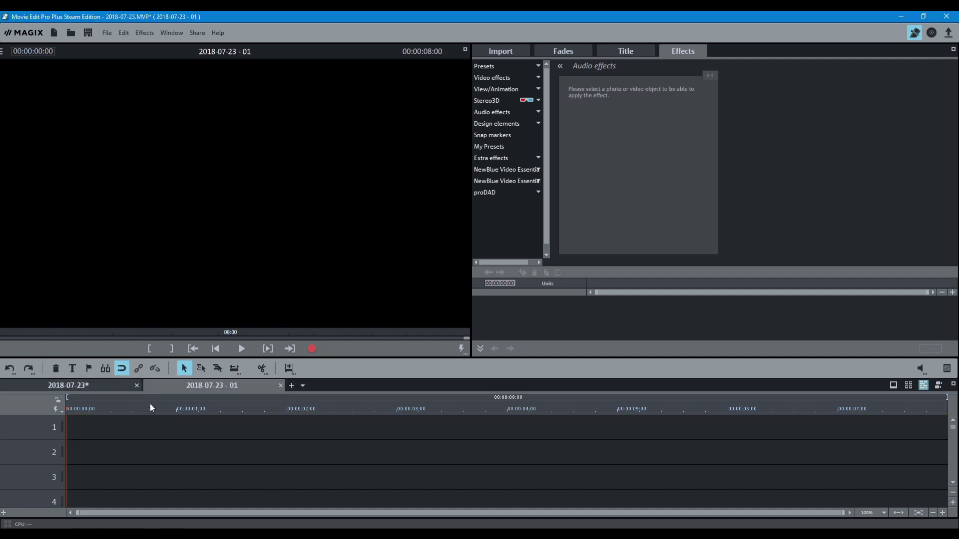
{"action": "left_click", "coordinate": [81, 385]}
{"action": "left_click", "coordinate": [171, 388]}
{"action": "left_click", "coordinate": [281, 386]}
{"action": "left_click", "coordinate": [560, 298]}
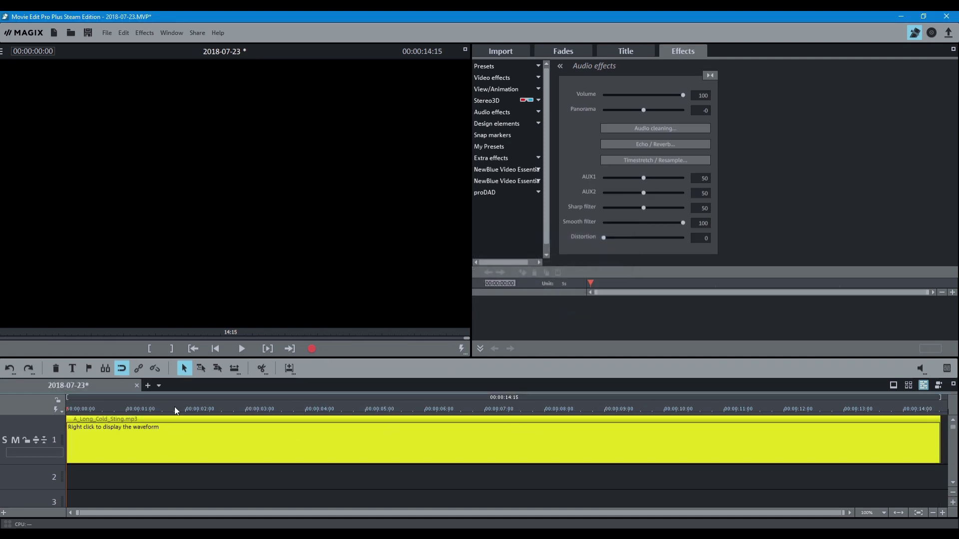
Add two more empty movies to the project and delete both of them.
{"action": "left_click", "coordinate": [149, 386]}
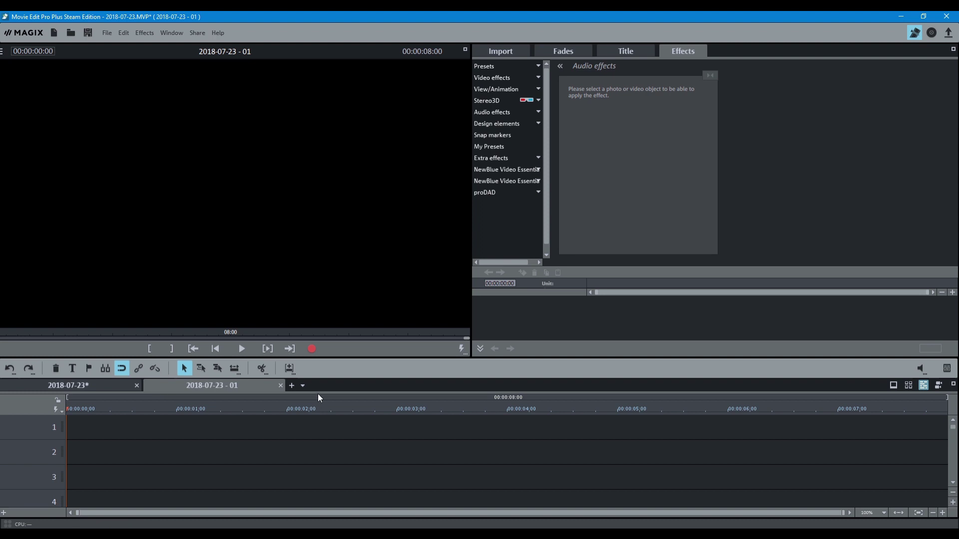
{"action": "left_click", "coordinate": [292, 386]}
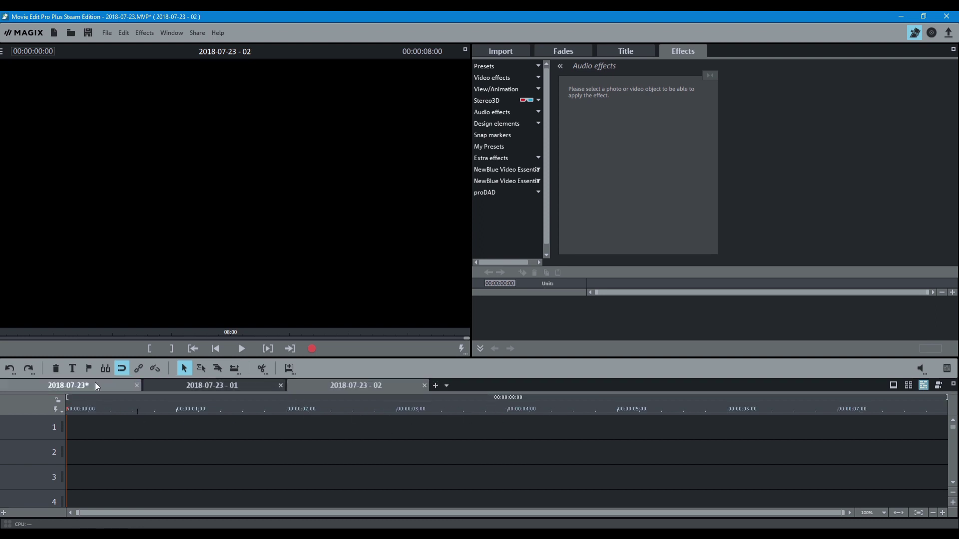
{"action": "left_click", "coordinate": [280, 386]}
{"action": "left_click", "coordinate": [564, 300]}
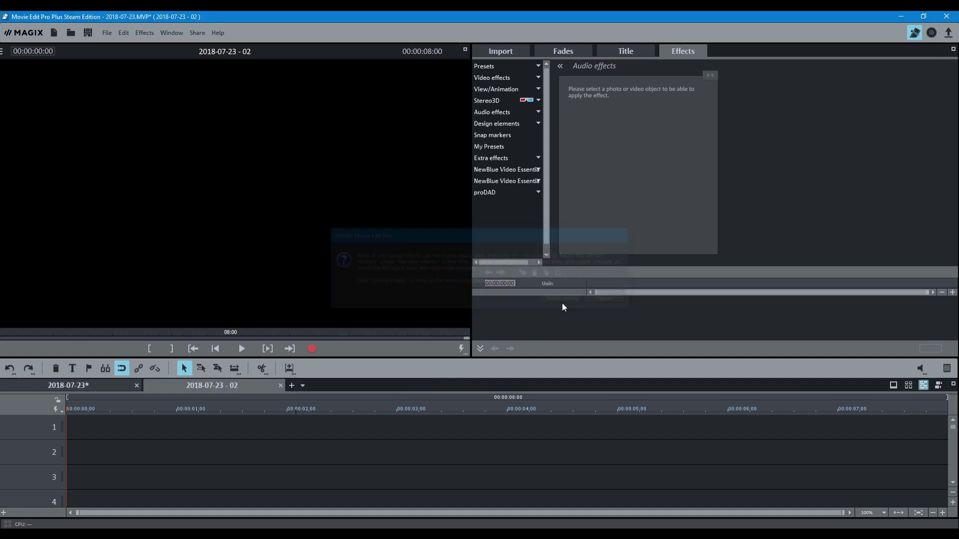
{"action": "left_click", "coordinate": [281, 385]}
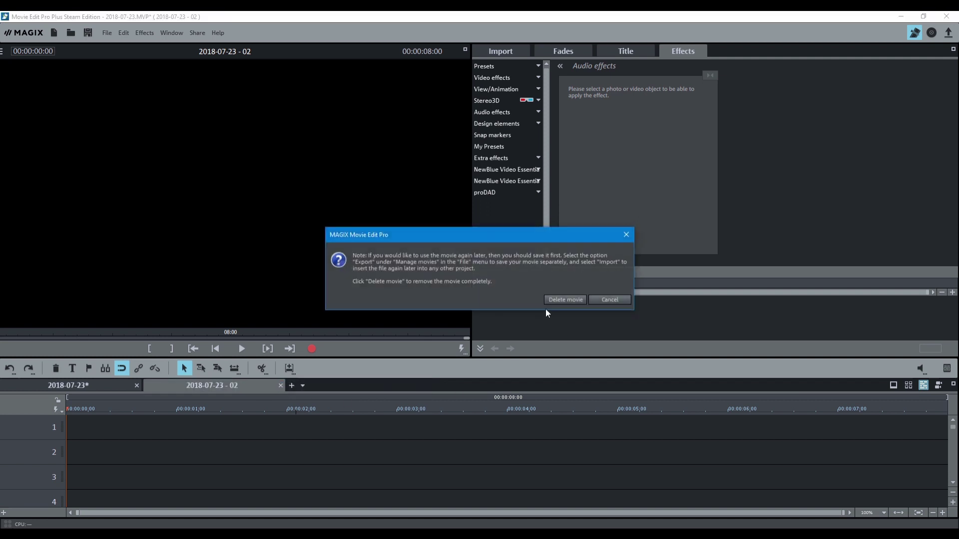
{"action": "left_click", "coordinate": [548, 302]}
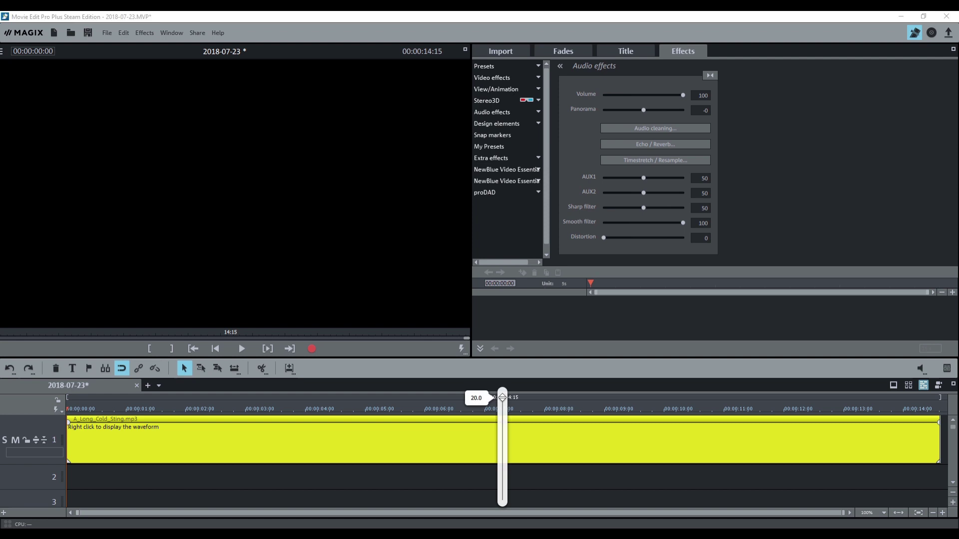
Export the movie's audio as WAV file 2018-07-23 in the Pobrane folder, at 48000 Hz stereo without normalizing.
{"action": "left_click", "coordinate": [113, 33]}
{"action": "mouse_move", "coordinate": [148, 113]}
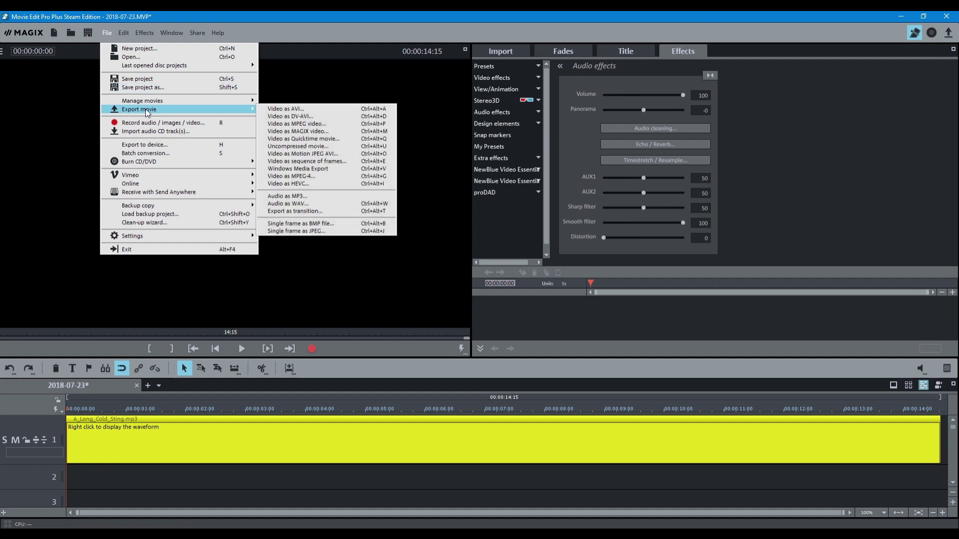
{"action": "left_click", "coordinate": [314, 202]}
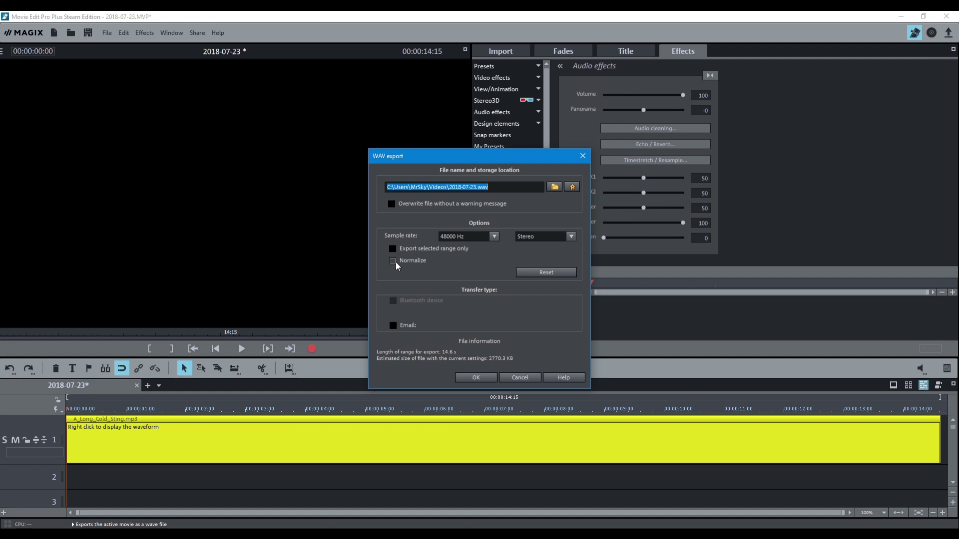
{"action": "left_click", "coordinate": [554, 186]}
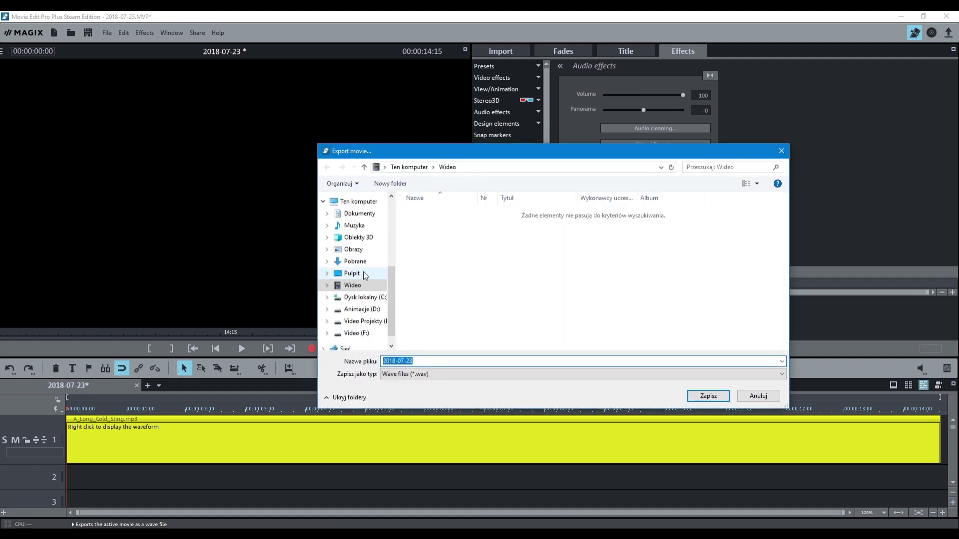
{"action": "left_click", "coordinate": [356, 262]}
{"action": "left_click", "coordinate": [691, 395]}
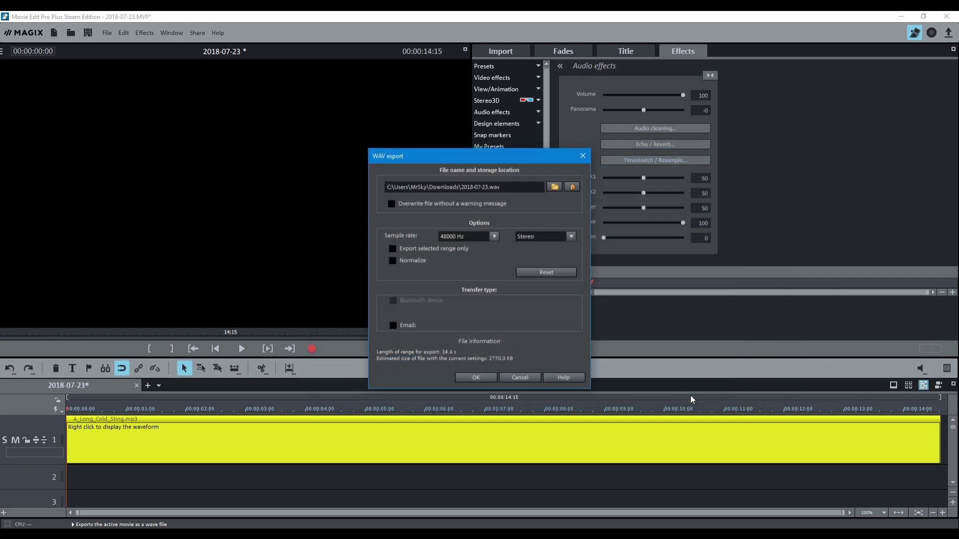
{"action": "left_click", "coordinate": [475, 378]}
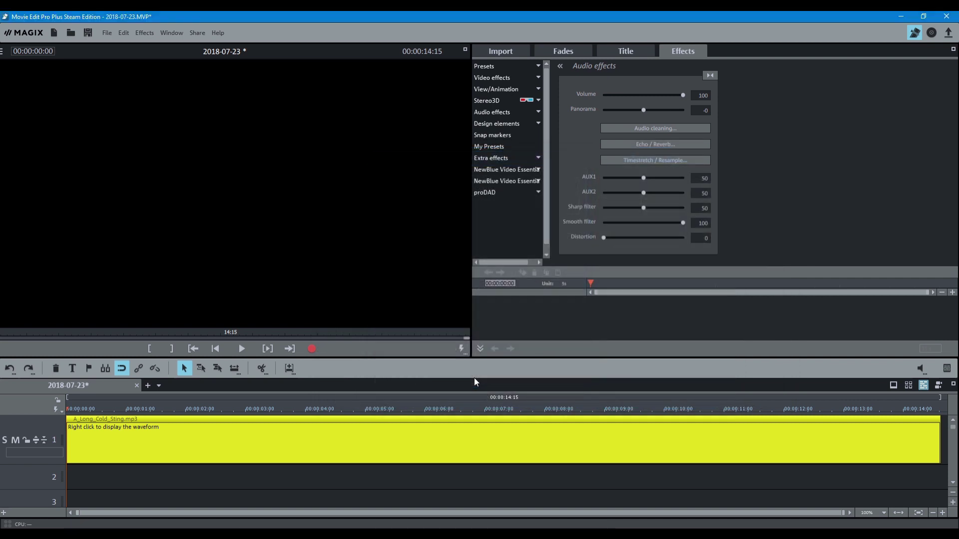
Replace the A_Long_Cold_Sting.mp3 clip with the exported 2018-07-23 WAV file from the Pobrane folder at the start of track 1.
{"action": "key", "text": "Delete"}
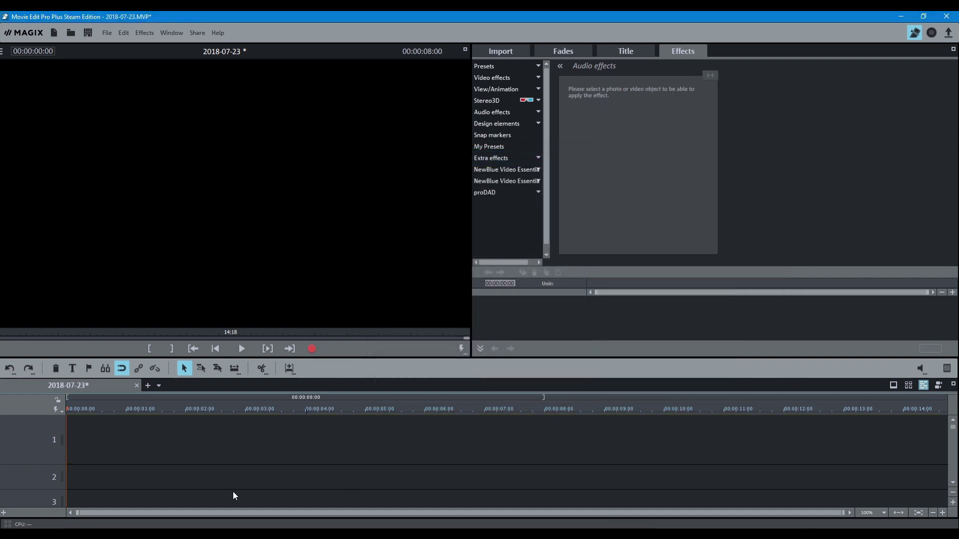
{"action": "key", "text": "super"}
{"action": "left_click", "coordinate": [12, 398]}
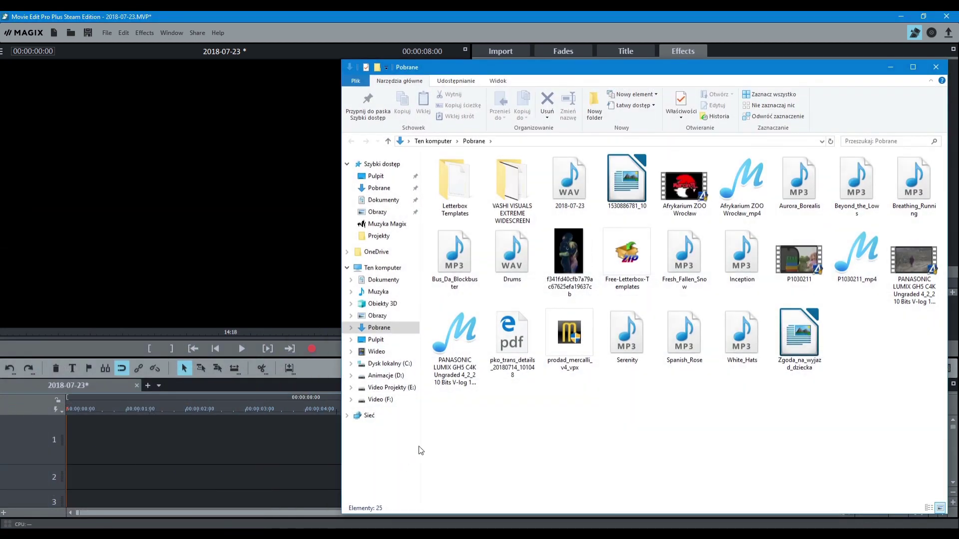
{"action": "left_click_drag", "start_coordinate": [570, 189], "coordinate": [85, 430]}
{"action": "left_click", "coordinate": [891, 69]}
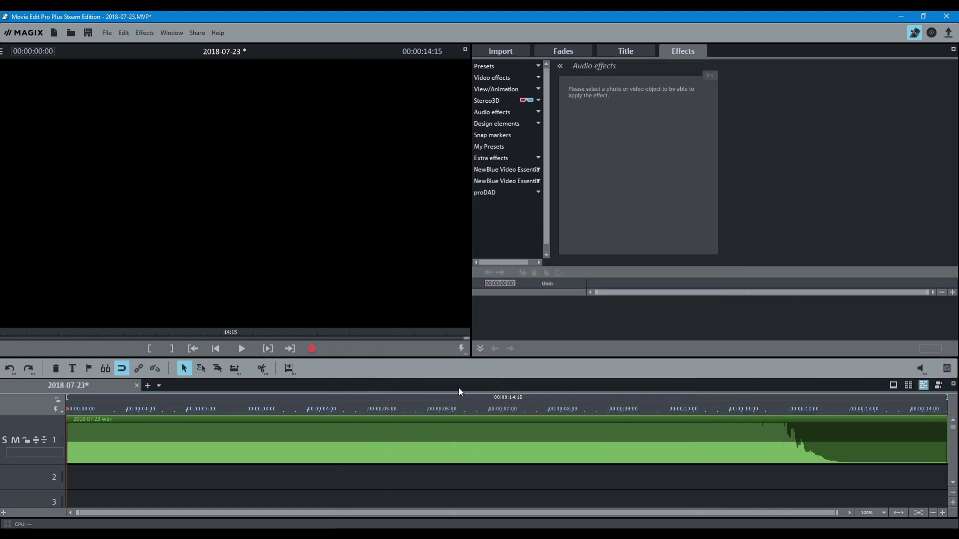
Play the beginning of the imported 2018-07-23.wav clip and raise its volume.
{"action": "key", "text": "space"}
{"action": "key", "text": "space"}
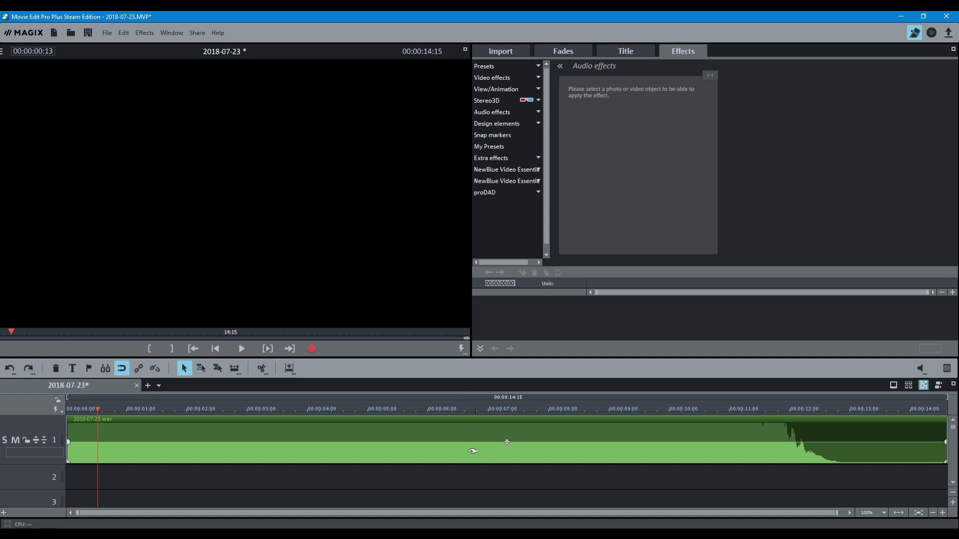
{"action": "left_click_drag", "start_coordinate": [507, 442], "coordinate": [508, 401]}
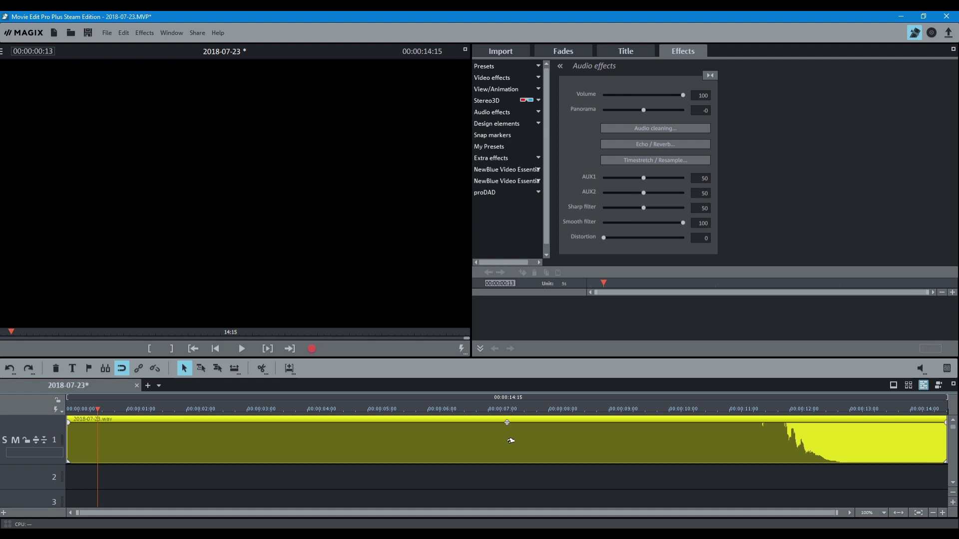
Delete the 2018-07-23.wav clip from track 1.
{"action": "key", "text": "Delete"}
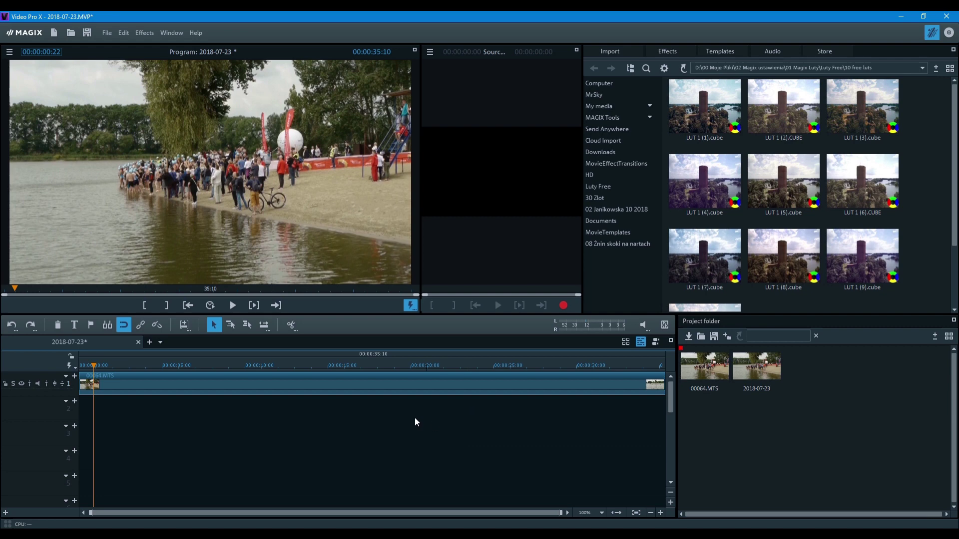
Switch to Video Pro X, separate the 00064.MTS clip's audio onto its own track and create its waveform display.
{"action": "left_click", "coordinate": [382, 386]}
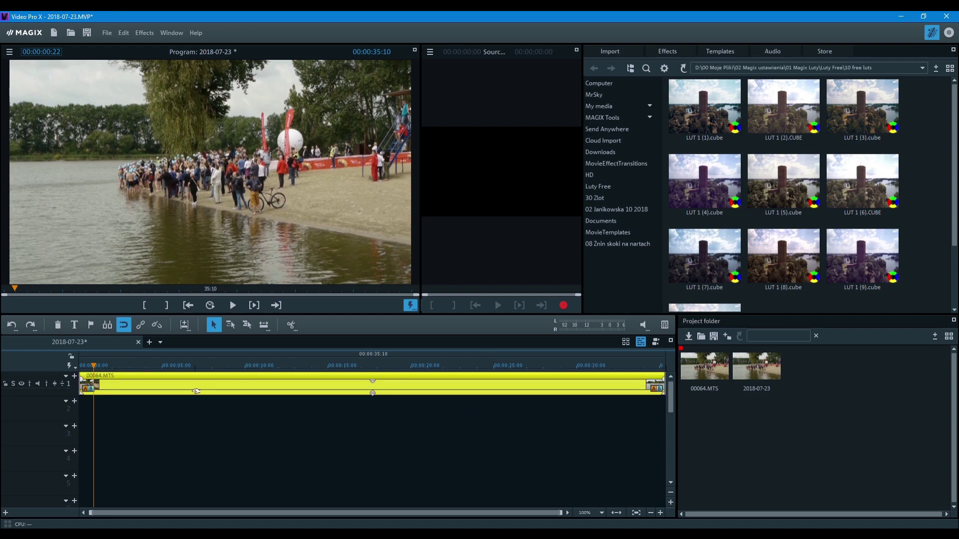
{"action": "key", "text": "ctrl+alt+t"}
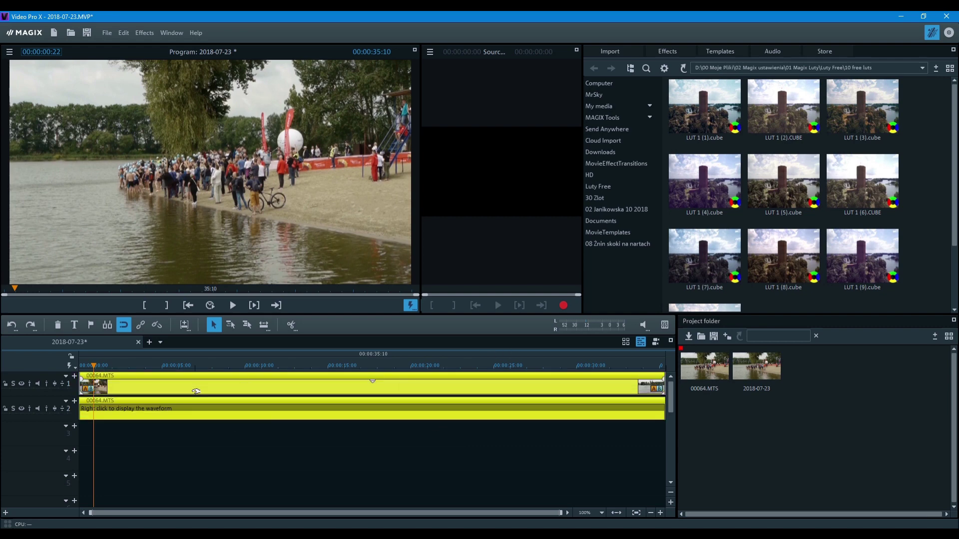
{"action": "right_click", "coordinate": [201, 408]}
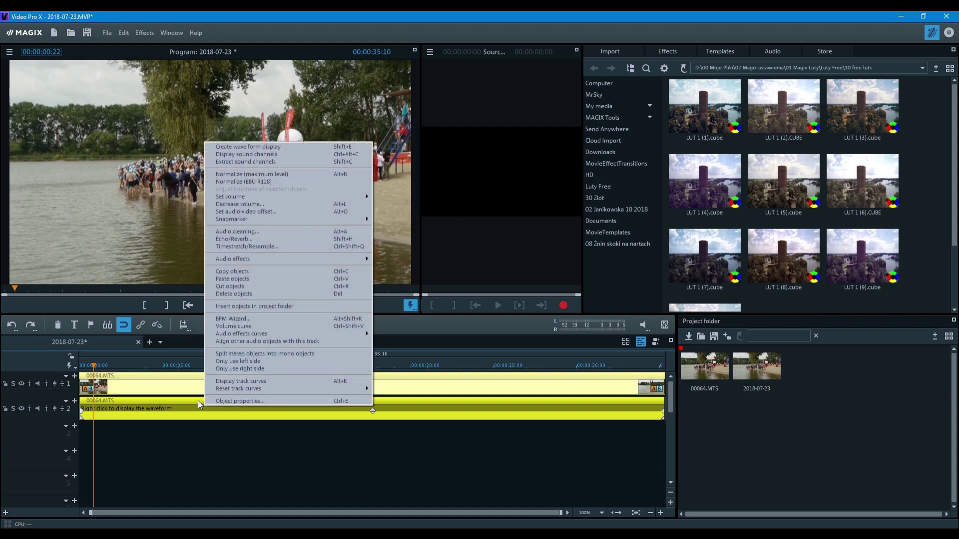
{"action": "left_click", "coordinate": [278, 148]}
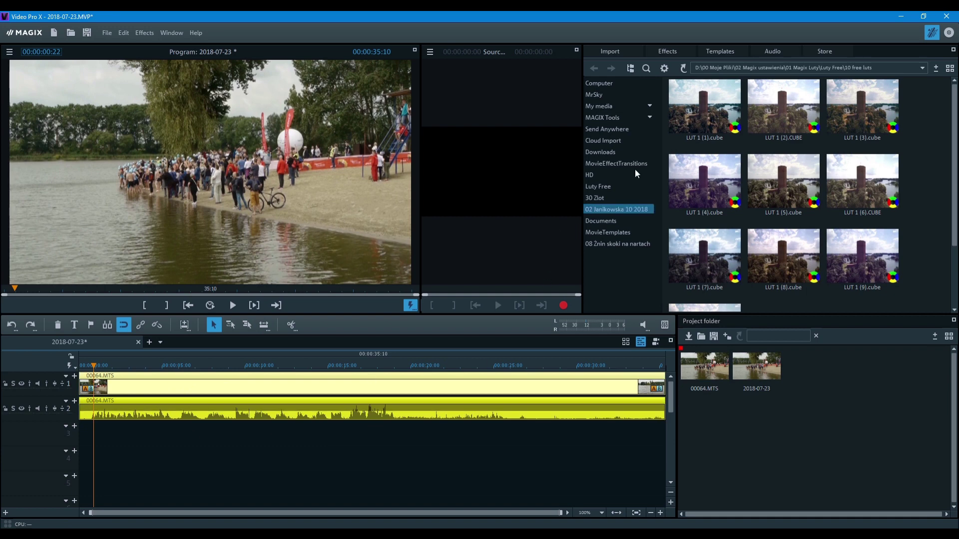
Open the Speed effect settings for the 00064.MTS video object on track 1.
{"action": "left_click", "coordinate": [672, 53]}
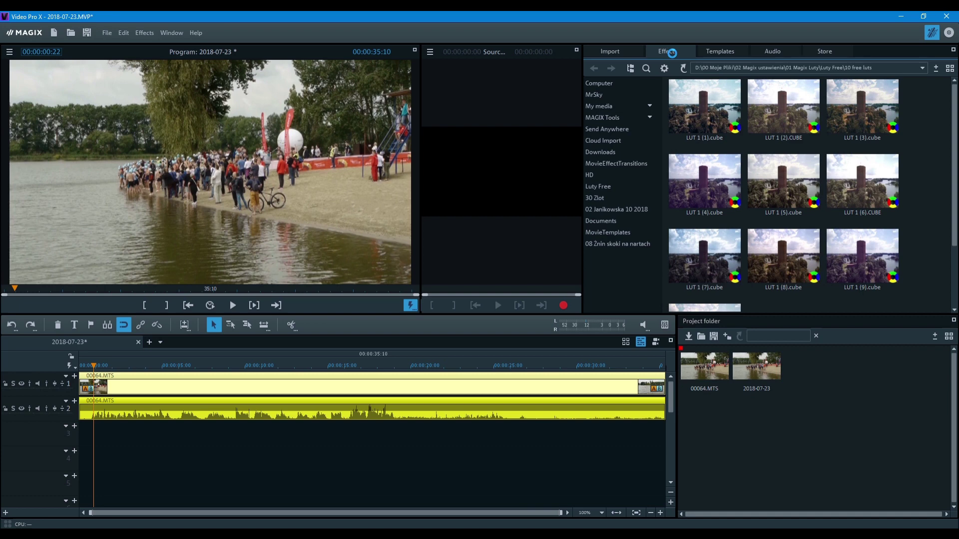
{"action": "left_click", "coordinate": [588, 86]}
{"action": "left_click", "coordinate": [588, 88]}
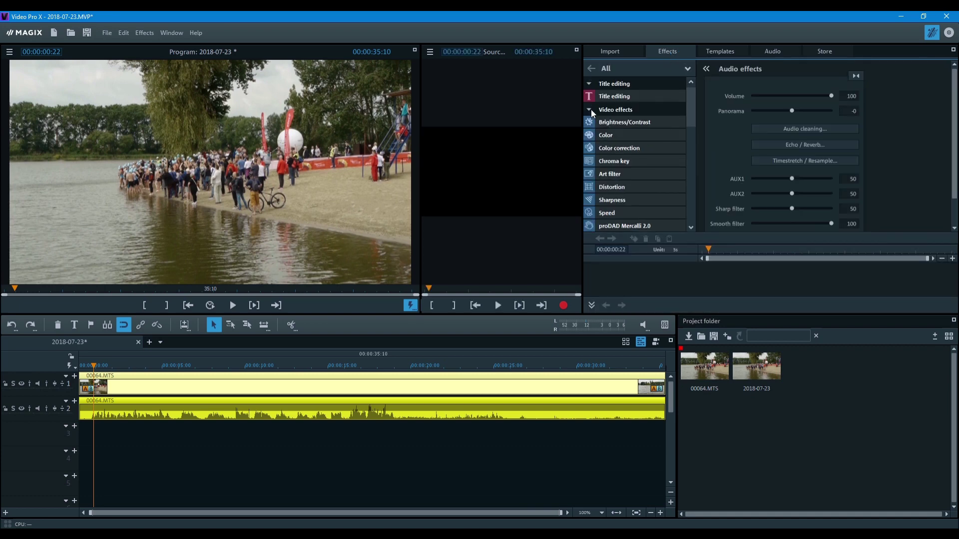
{"action": "left_click", "coordinate": [627, 211]}
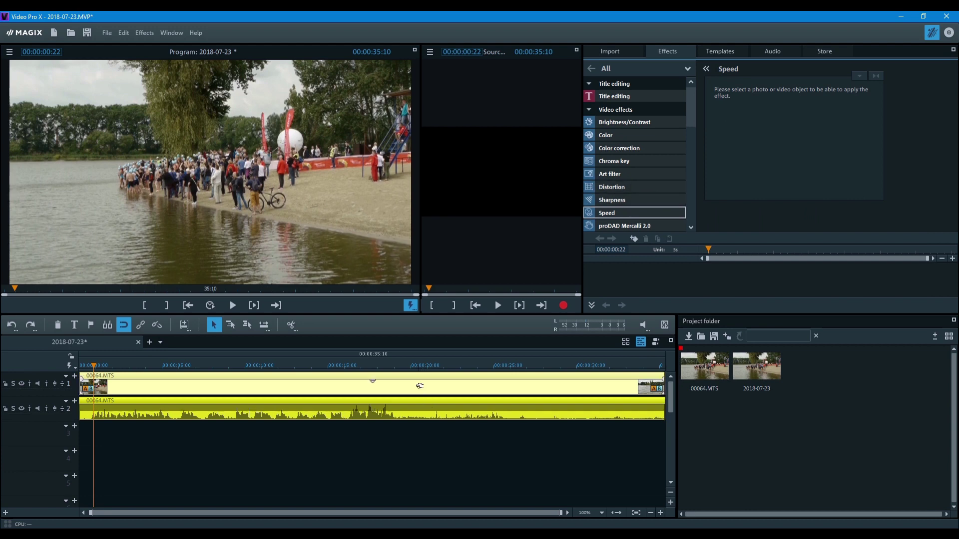
{"action": "left_click", "coordinate": [464, 376]}
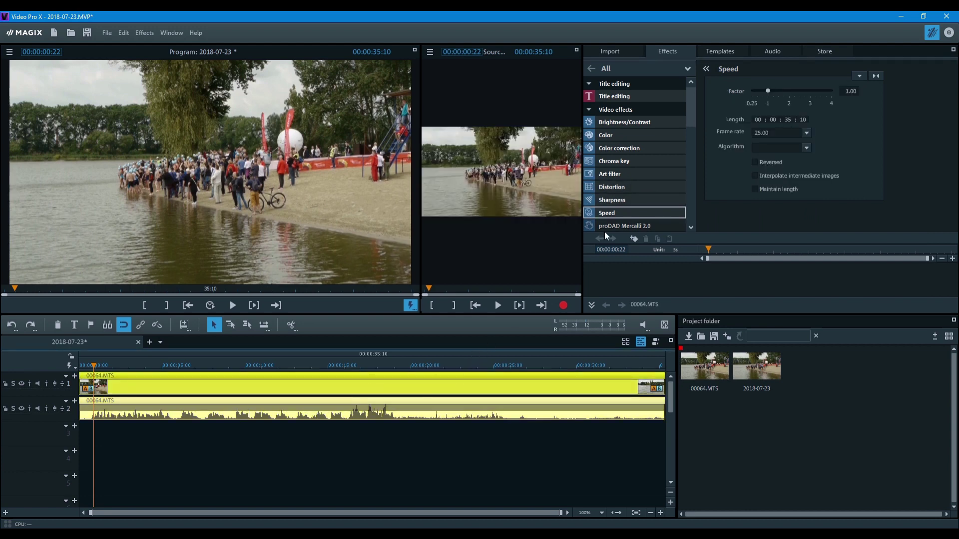
Set the 00064.MTS clip's speed factor to 0.25 and play part of the slowed clip.
{"action": "left_click", "coordinate": [851, 92]}
{"action": "type", "text": "0.25"}
{"action": "key", "text": "Return"}
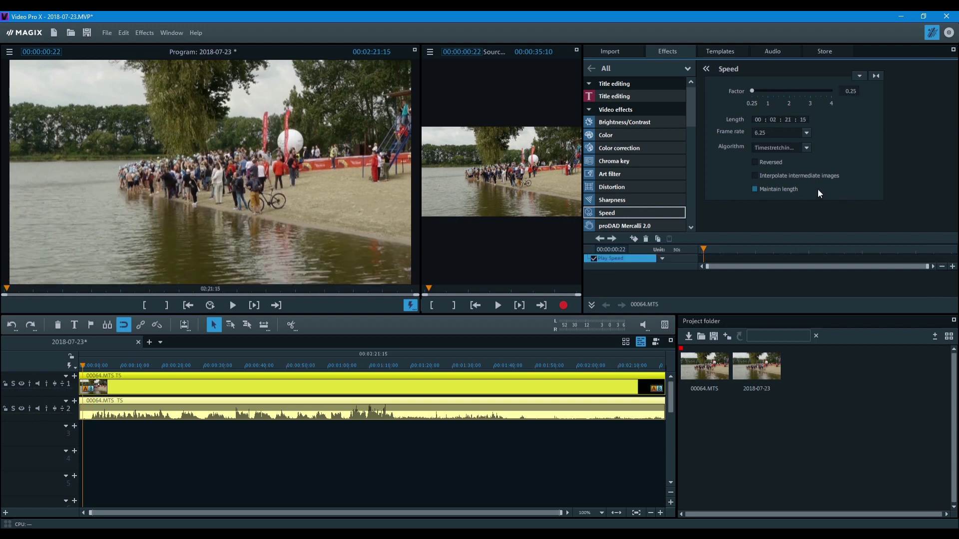
{"action": "key", "text": "space"}
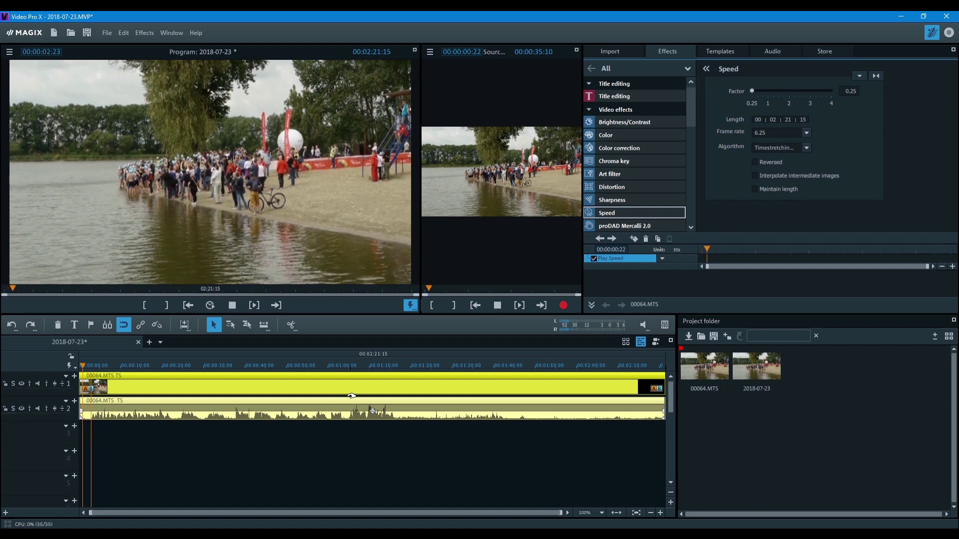
{"action": "key", "text": "space"}
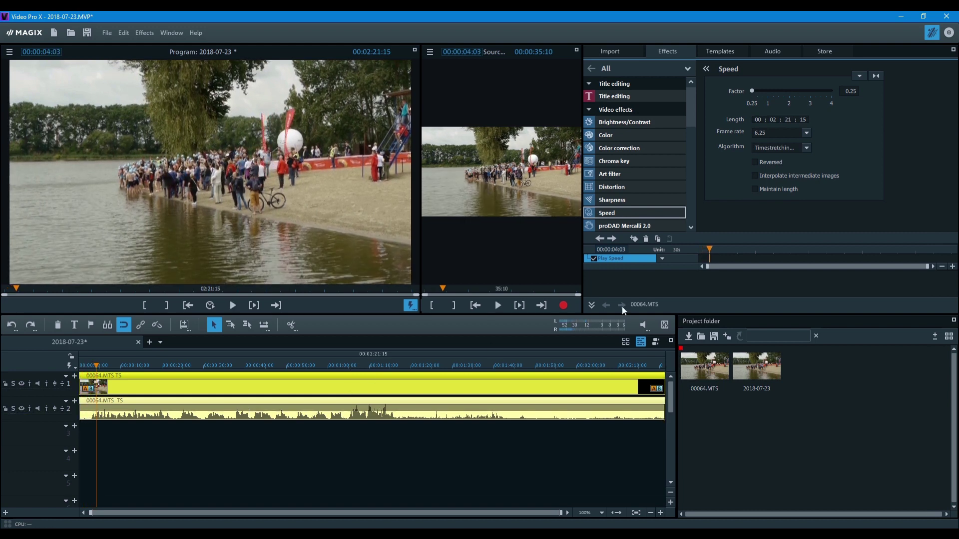
Reset the clip's speed, try a factor of 0.24 while keeping the audio, and reset the speed again.
{"action": "left_click", "coordinate": [875, 75]}
{"action": "type", "text": "0,24"}
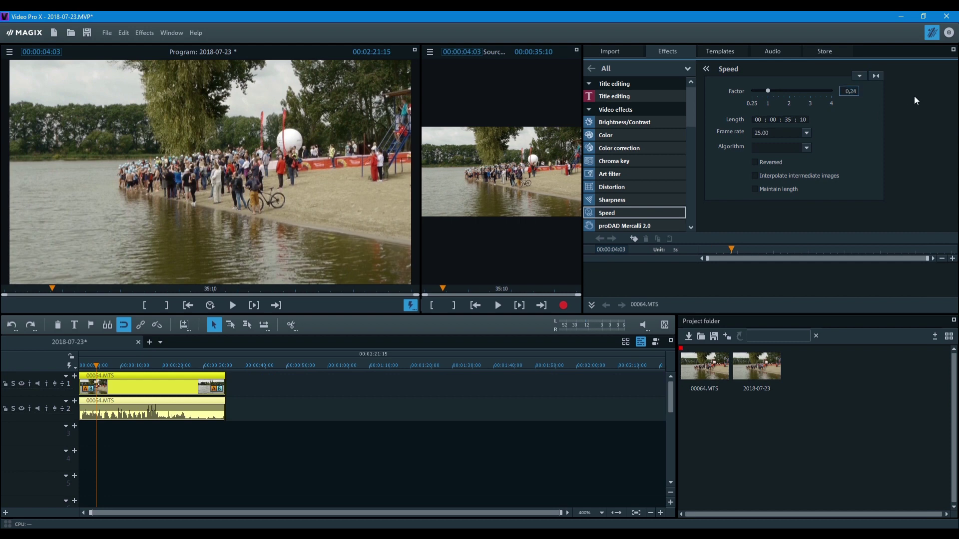
{"action": "key", "text": "Return"}
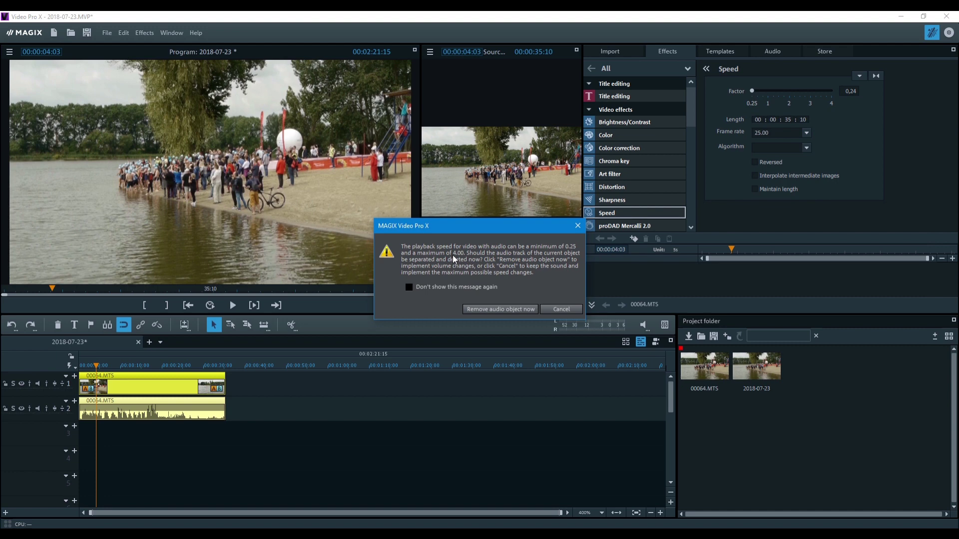
{"action": "left_click", "coordinate": [560, 310]}
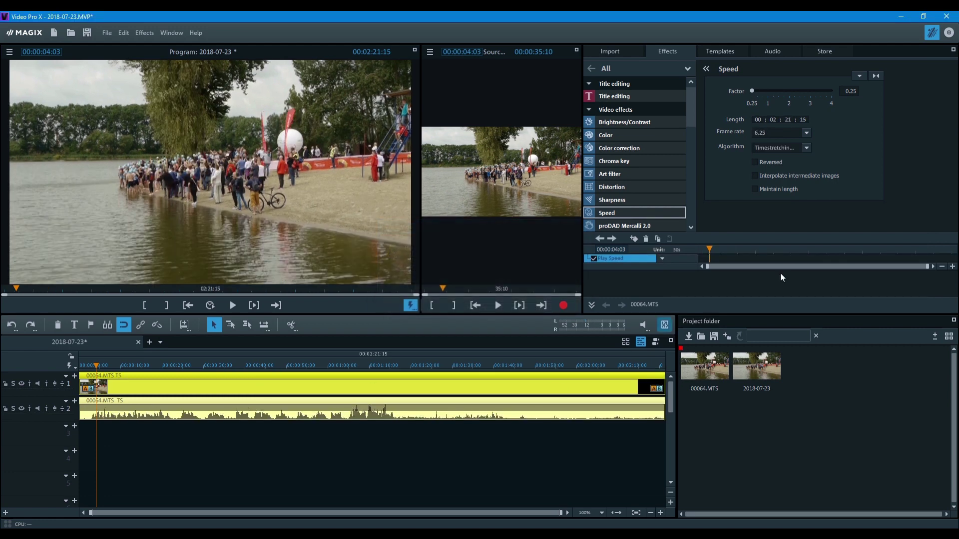
{"action": "left_click", "coordinate": [875, 76]}
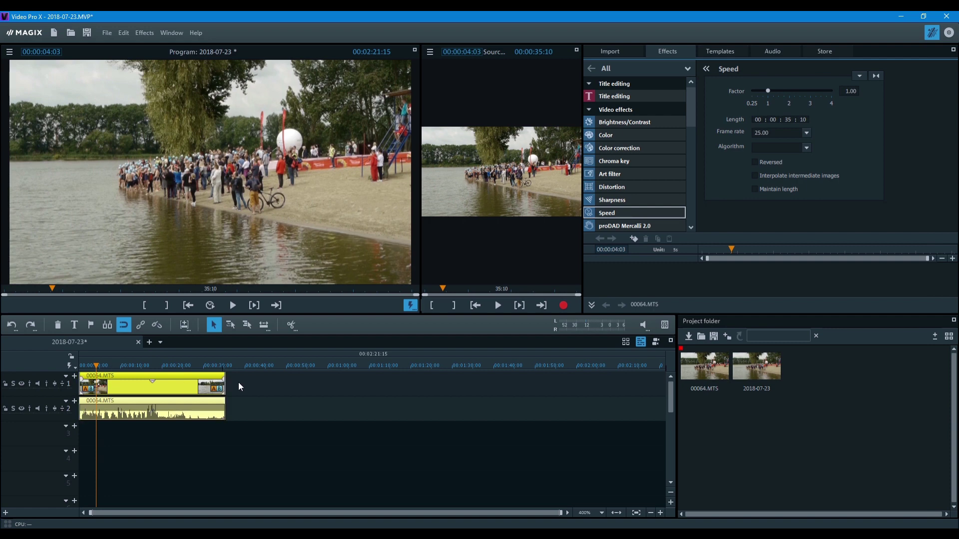
Split the 00064.MTS video and audio at 00:00:04:03 and about 00:00:06:14, and select the middle segment.
{"action": "left_click", "coordinate": [293, 323]}
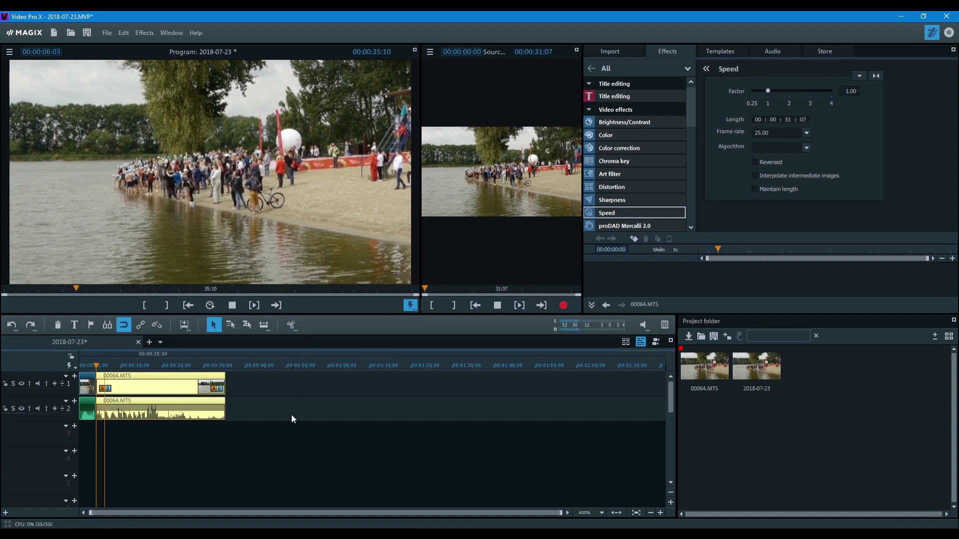
{"action": "key", "text": "space"}
{"action": "left_click", "coordinate": [291, 324]}
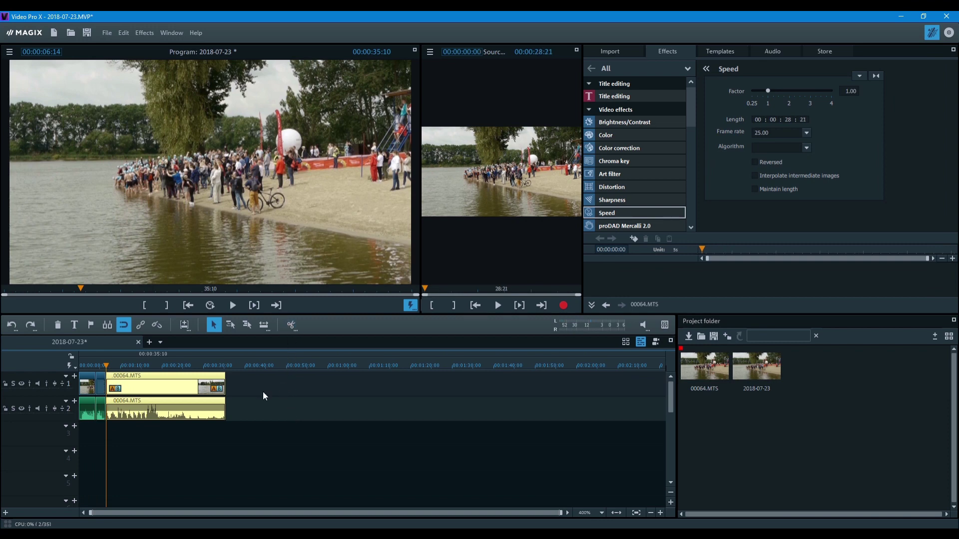
{"action": "left_click", "coordinate": [101, 385]}
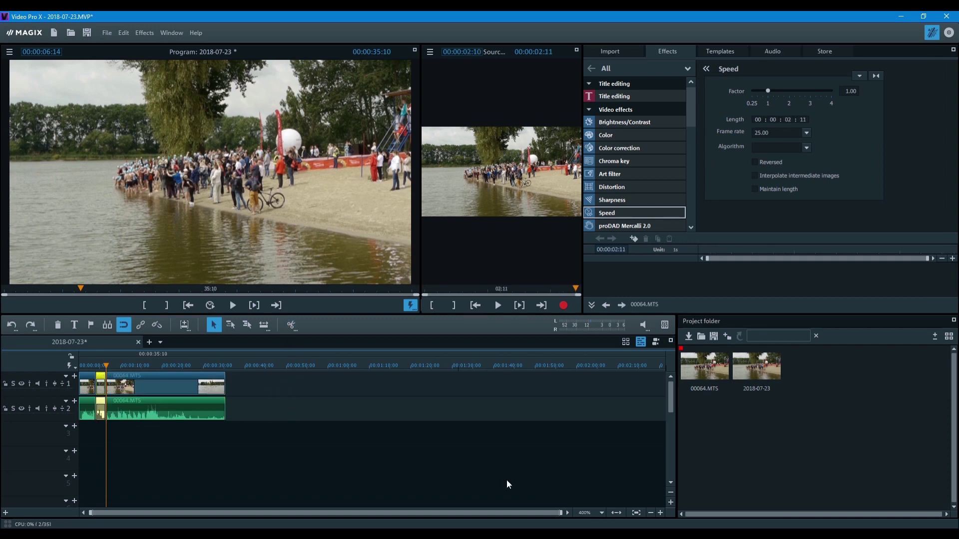
{"action": "left_click", "coordinate": [659, 514]}
{"action": "left_click", "coordinate": [660, 514]}
{"action": "left_click", "coordinate": [659, 514]}
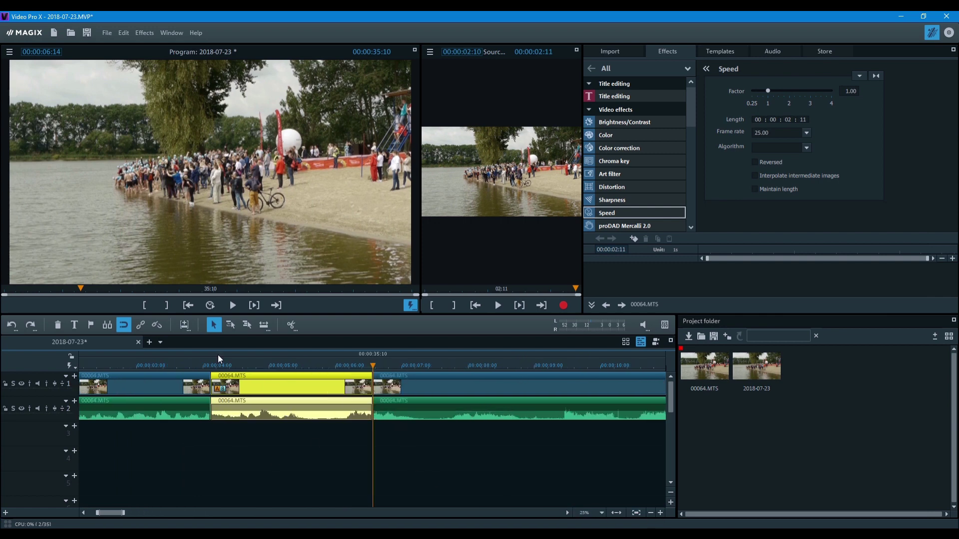
Select only the middle segment's video object without its audio, and switch to the all-tracks mouse mode.
{"action": "left_click", "coordinate": [163, 332]}
{"action": "left_click", "coordinate": [272, 382]}
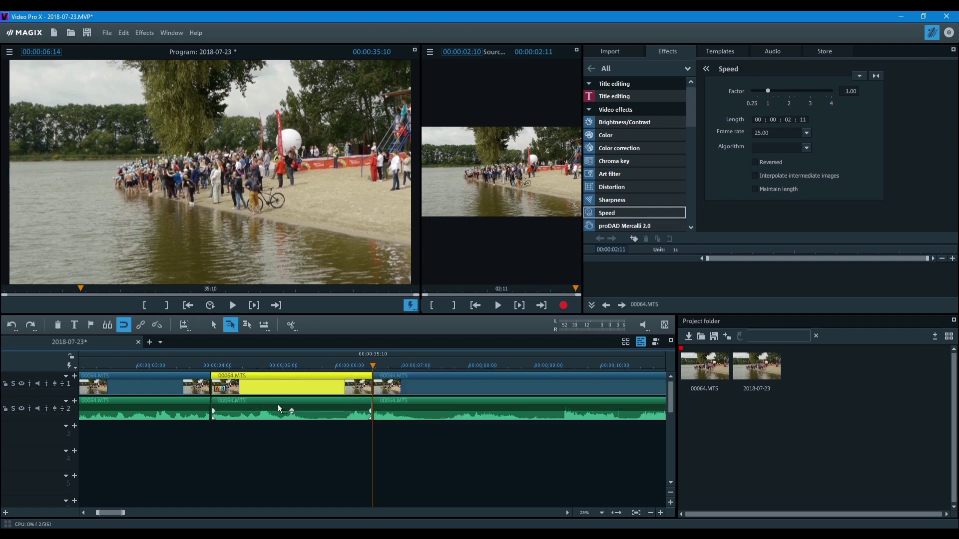
{"action": "left_click", "coordinate": [277, 402]}
{"action": "left_click", "coordinate": [275, 385]}
{"action": "left_click", "coordinate": [279, 400]}
{"action": "left_click", "coordinate": [280, 389]}
{"action": "left_click", "coordinate": [248, 329]}
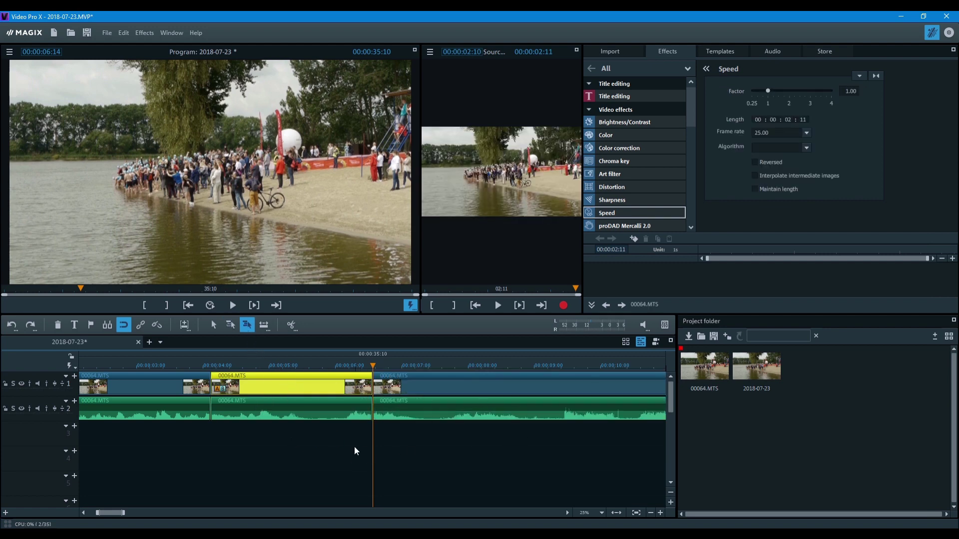
Set the middle video segment's speed factor to 0.10 and play part of the slowed section.
{"action": "mouse_move", "coordinate": [274, 406]}
{"action": "left_click", "coordinate": [849, 91]}
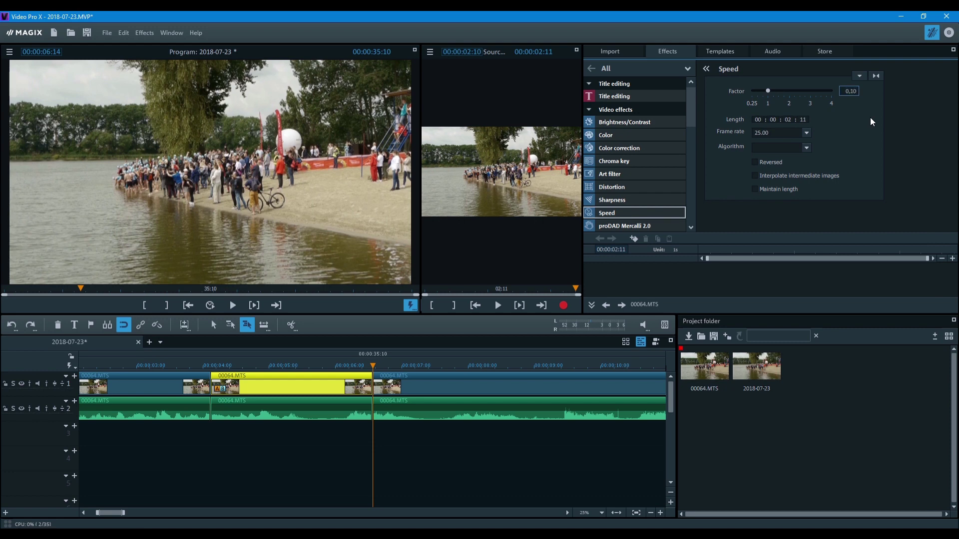
{"action": "key", "text": "Return"}
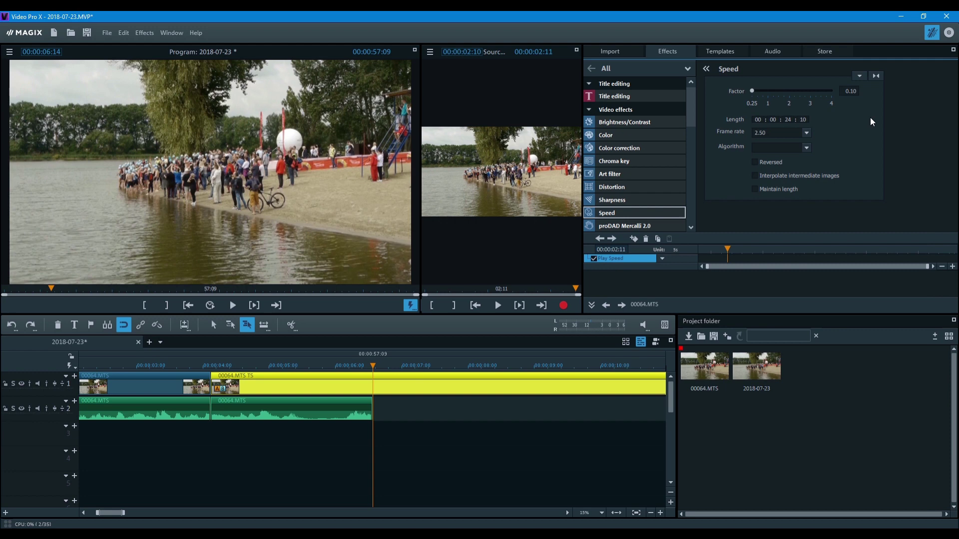
{"action": "left_click", "coordinate": [617, 513]}
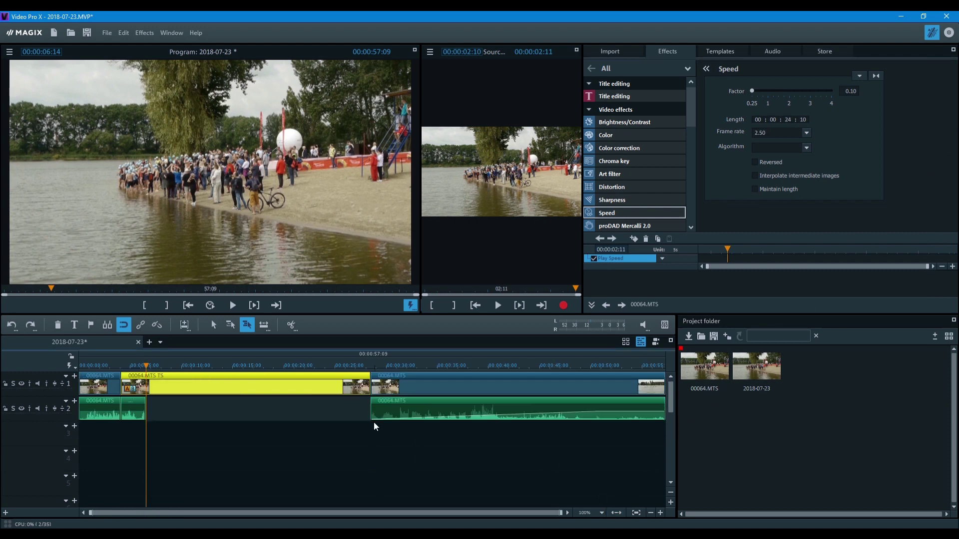
{"action": "key", "text": "space"}
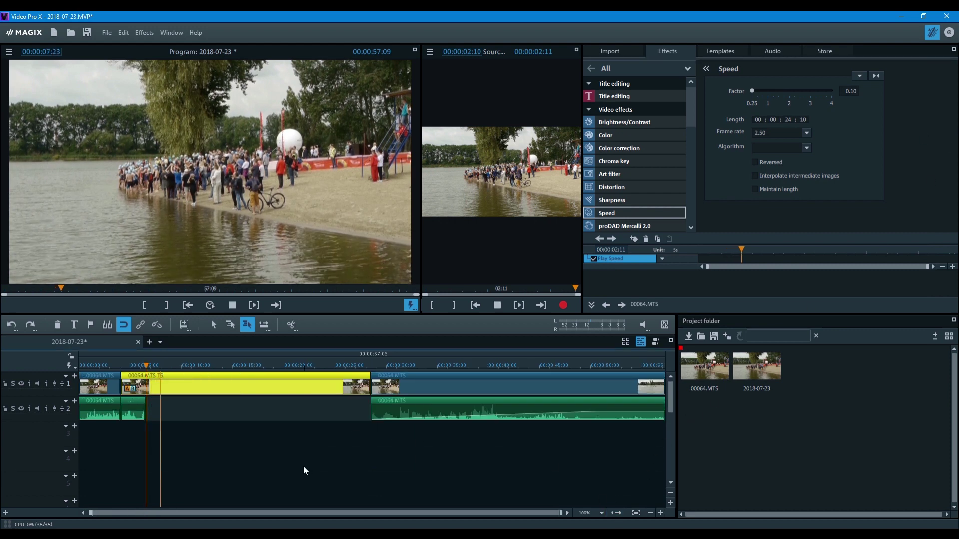
Move the middle audio segment to track 3 and time-stretch it to 30 BPM with the pitch at -24.0 half tones.
{"action": "left_click", "coordinate": [132, 410]}
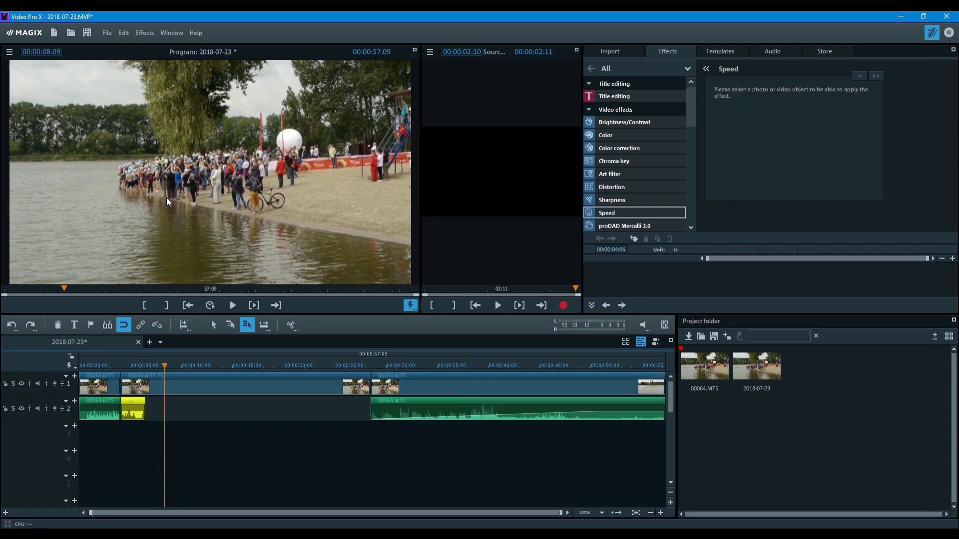
{"action": "left_click_drag", "start_coordinate": [133, 410], "coordinate": [133, 434]}
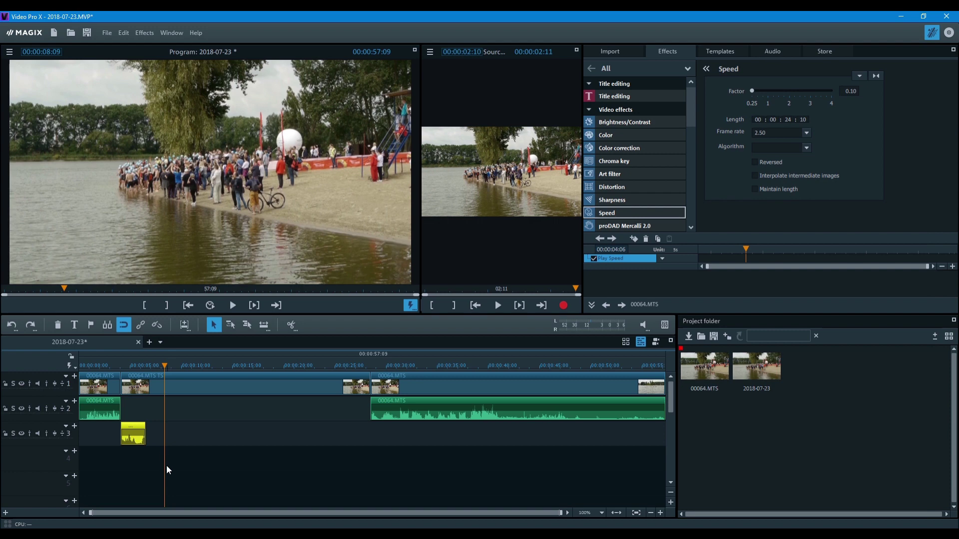
{"action": "right_click", "coordinate": [133, 432]}
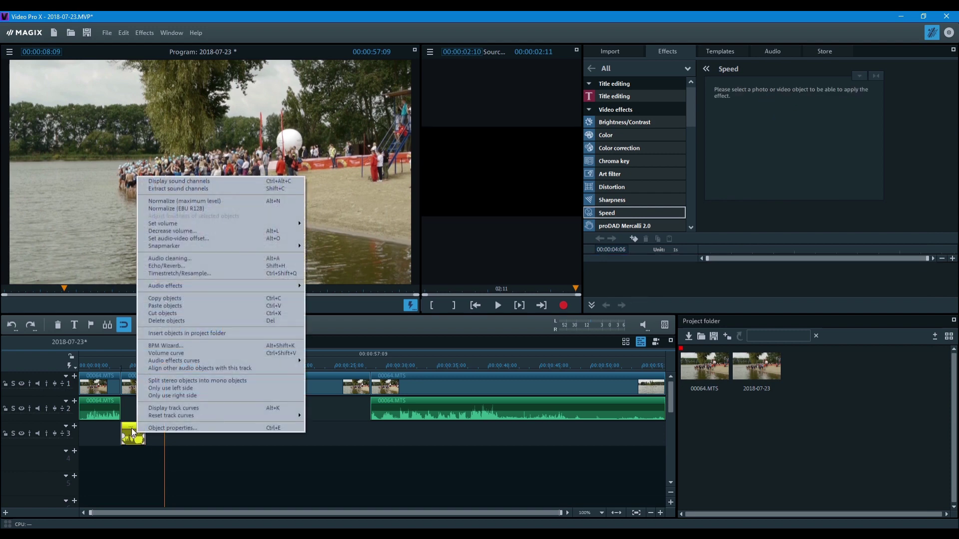
{"action": "left_click", "coordinate": [215, 274]}
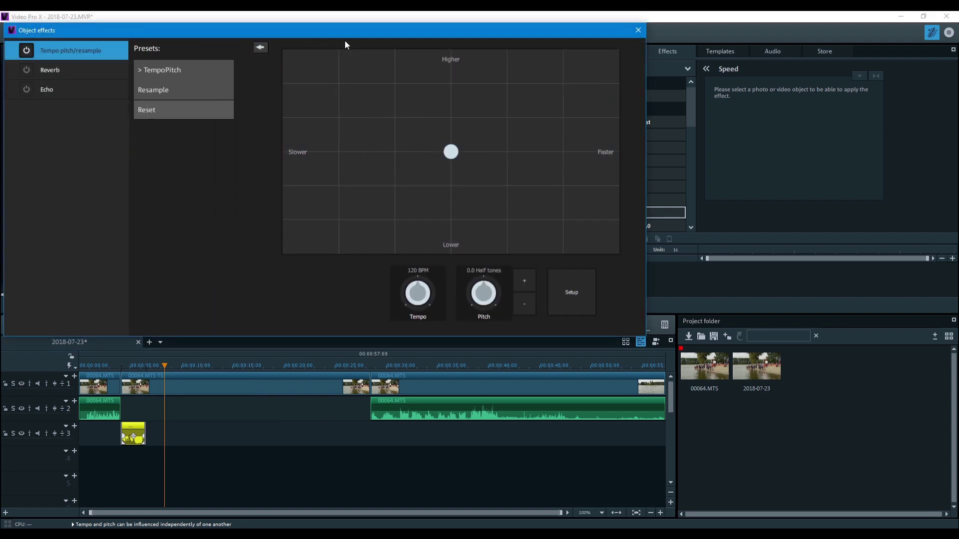
{"action": "left_click_drag", "start_coordinate": [323, 32], "coordinate": [651, 64]}
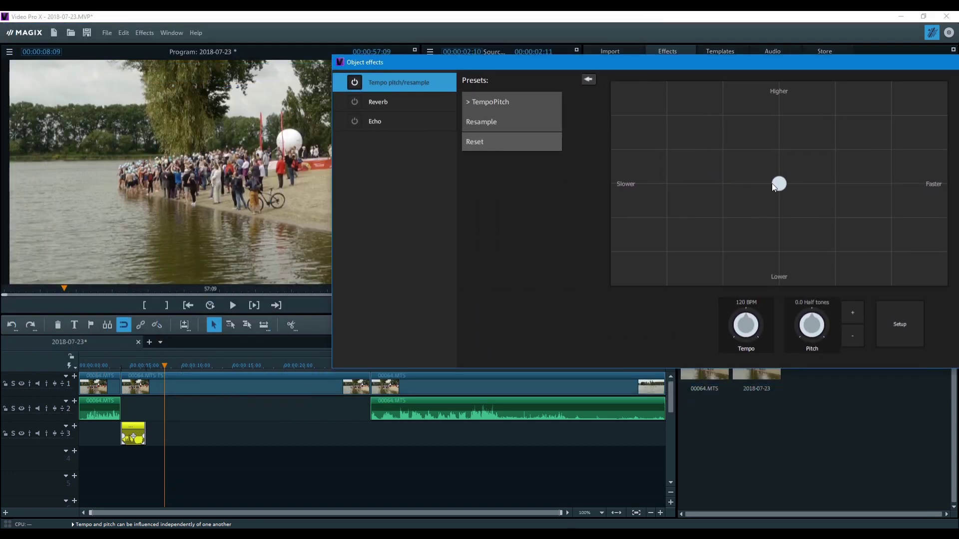
{"action": "left_click_drag", "start_coordinate": [778, 186], "coordinate": [599, 283]}
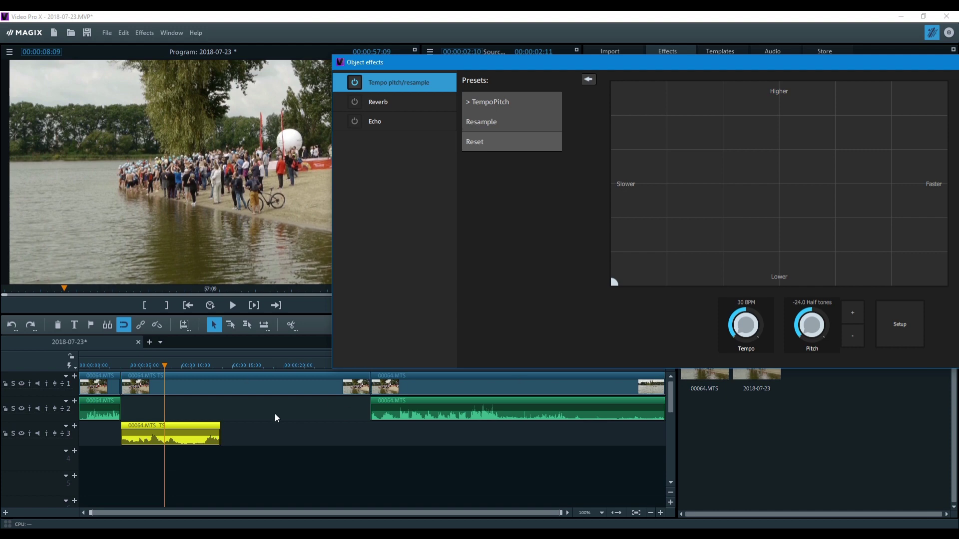
{"action": "left_click_drag", "start_coordinate": [823, 78], "coordinate": [708, 92]}
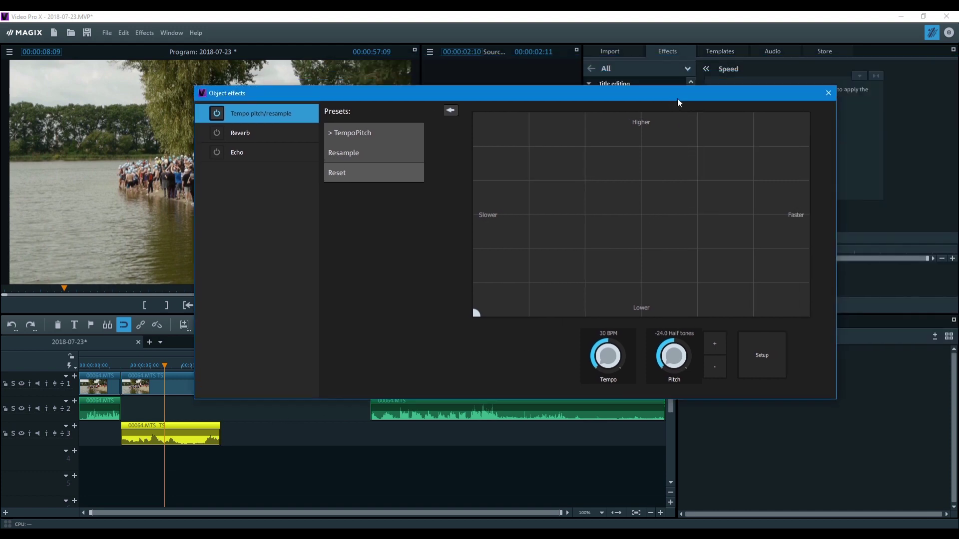
{"action": "left_click", "coordinate": [790, 98]}
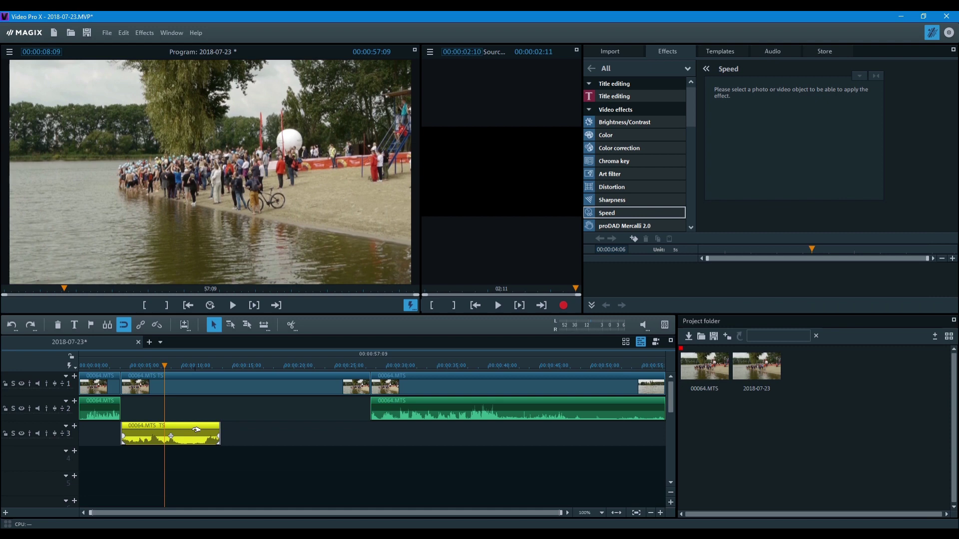
Delete the time-stretched audio segment from track 3.
{"action": "key", "text": "Delete"}
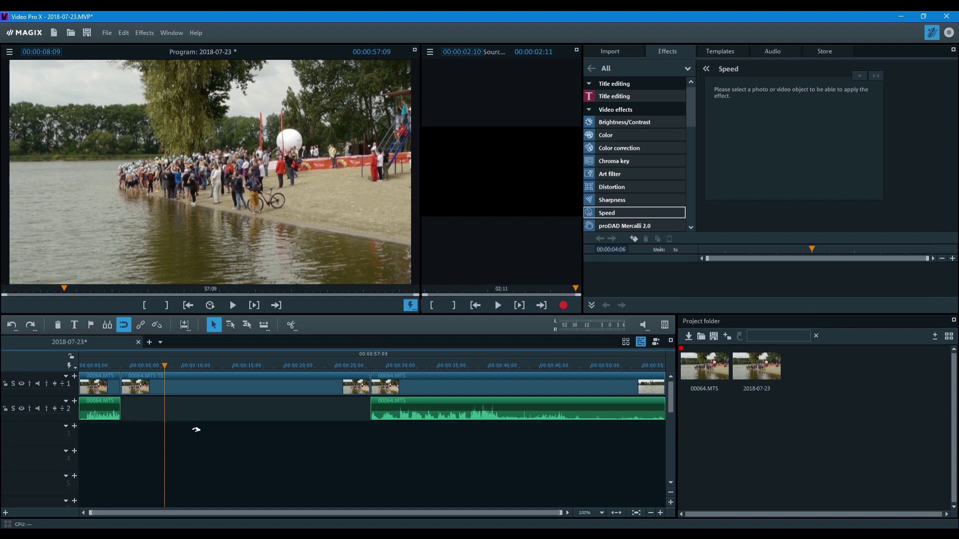
Create a new movie in the project and paste the copied time-stretched audio segment onto its first track.
{"action": "left_click", "coordinate": [149, 343]}
{"action": "right_click", "coordinate": [147, 391]}
{"action": "left_click", "coordinate": [161, 399]}
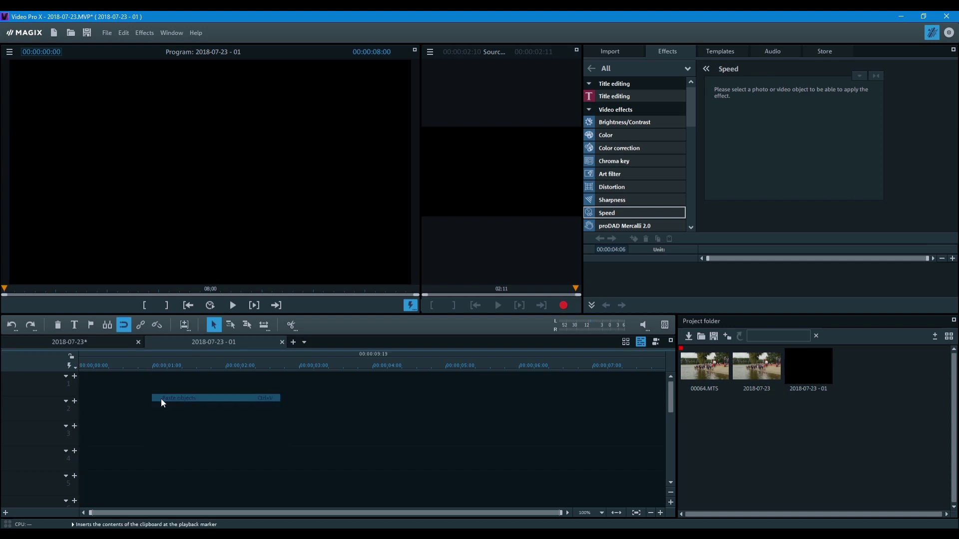
{"action": "left_click", "coordinate": [616, 513]}
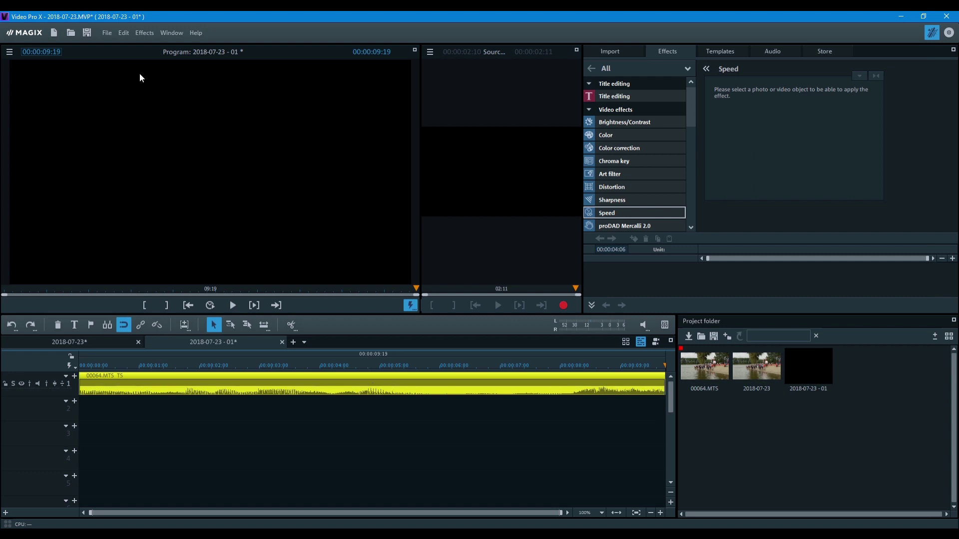
Export the new movie's audio as a WAV file named zw in the Music folder.
{"action": "left_click", "coordinate": [107, 32]}
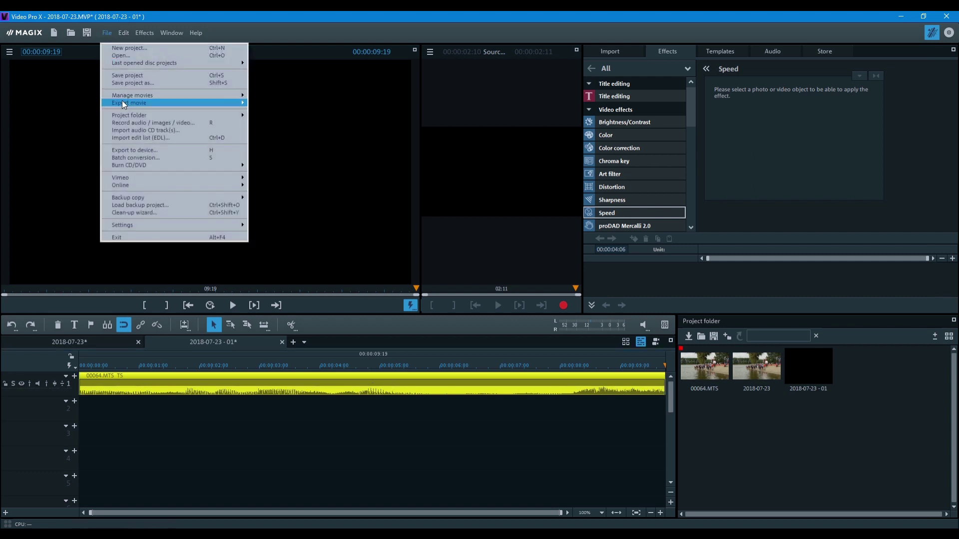
{"action": "left_click", "coordinate": [122, 100]}
{"action": "left_click", "coordinate": [104, 36]}
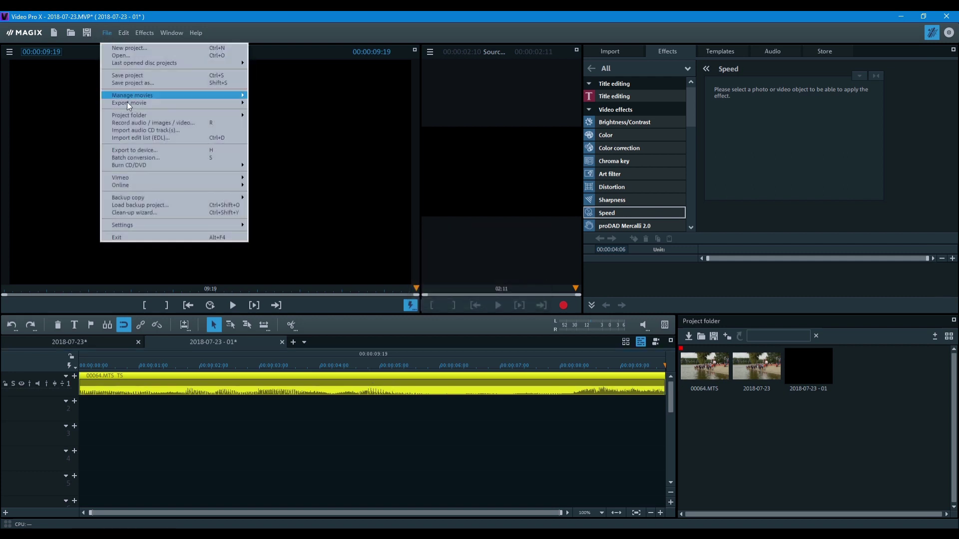
{"action": "mouse_move", "coordinate": [128, 102]}
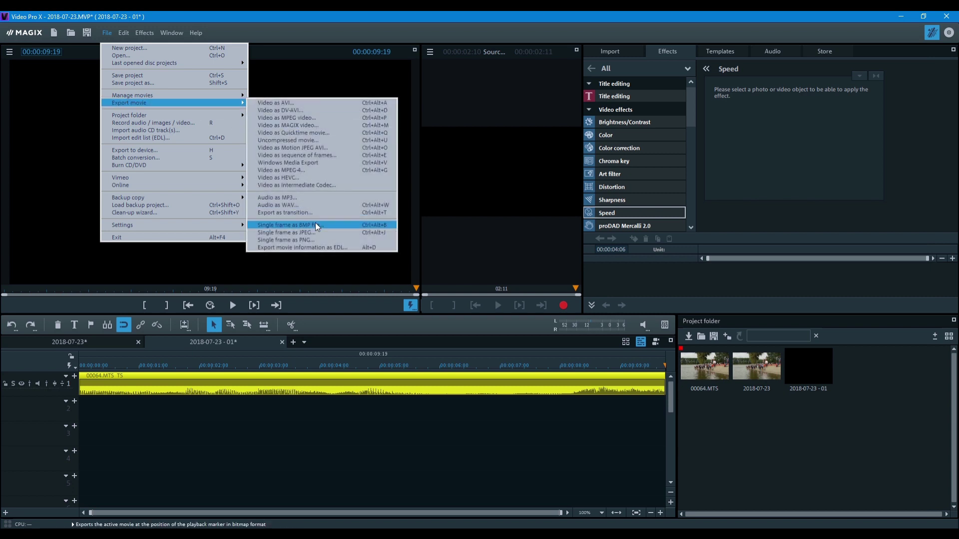
{"action": "left_click", "coordinate": [309, 205]}
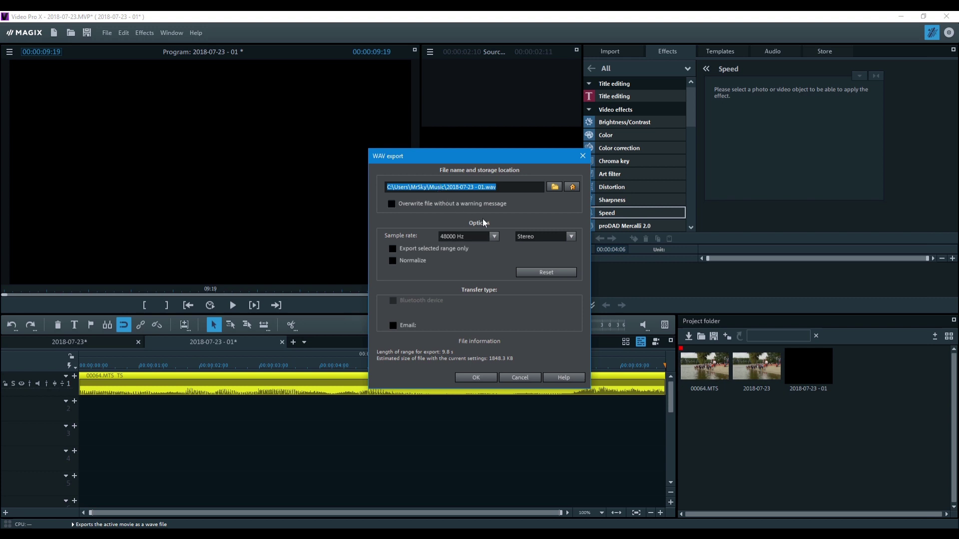
{"action": "left_click", "coordinate": [554, 186]}
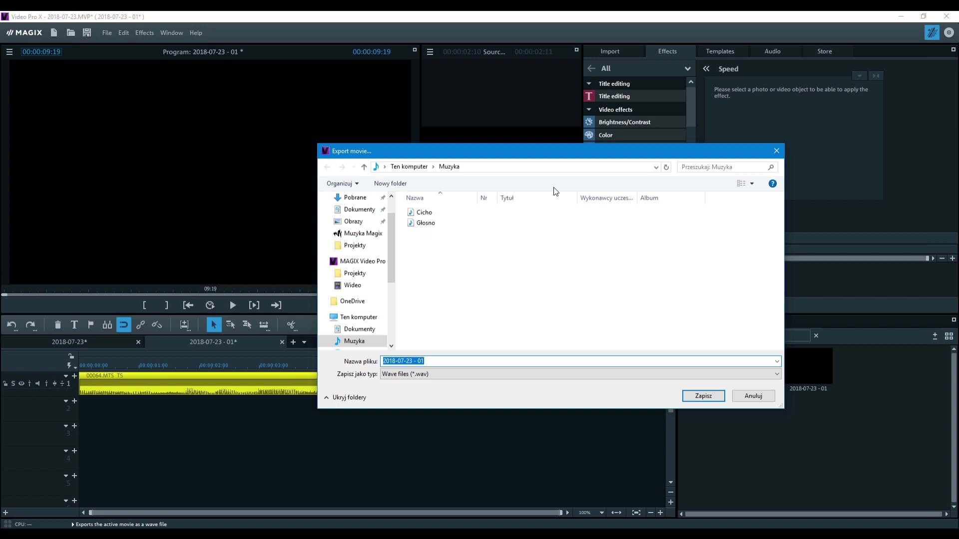
{"action": "type", "text": "zw"}
{"action": "left_click", "coordinate": [702, 397]}
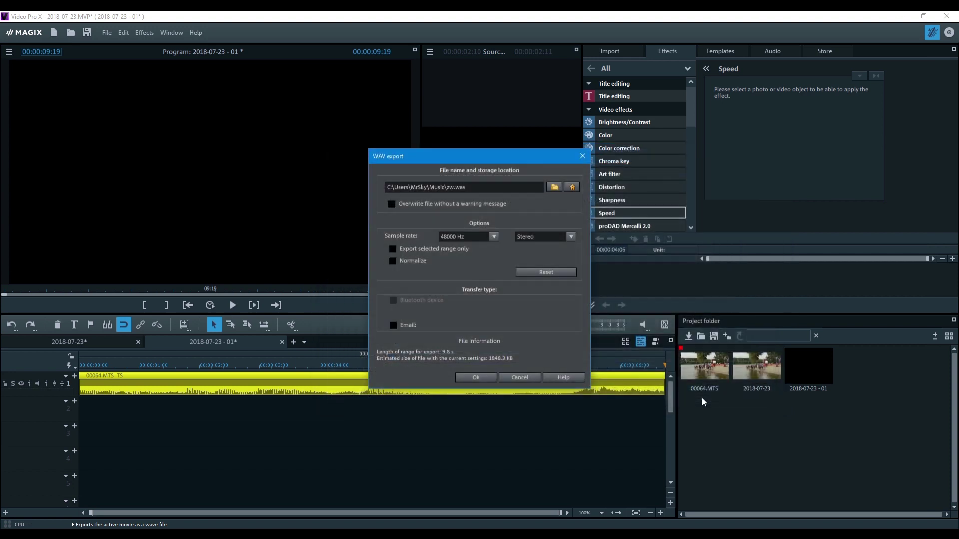
{"action": "left_click", "coordinate": [474, 378]}
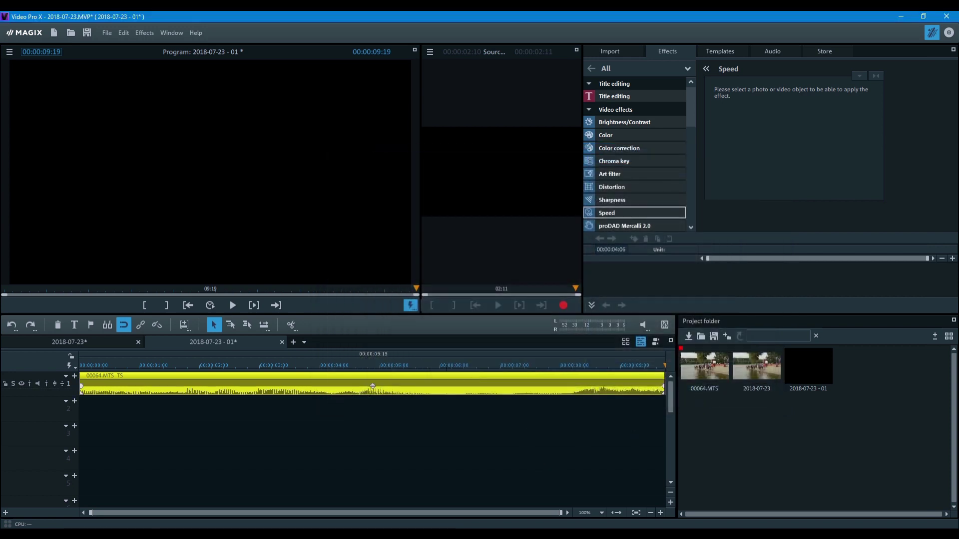
Import zw.wav from the Music folder onto track 3 of the original movie, aligned with the start of the slowed video segment.
{"action": "left_click", "coordinate": [113, 348]}
{"action": "left_click", "coordinate": [217, 529]}
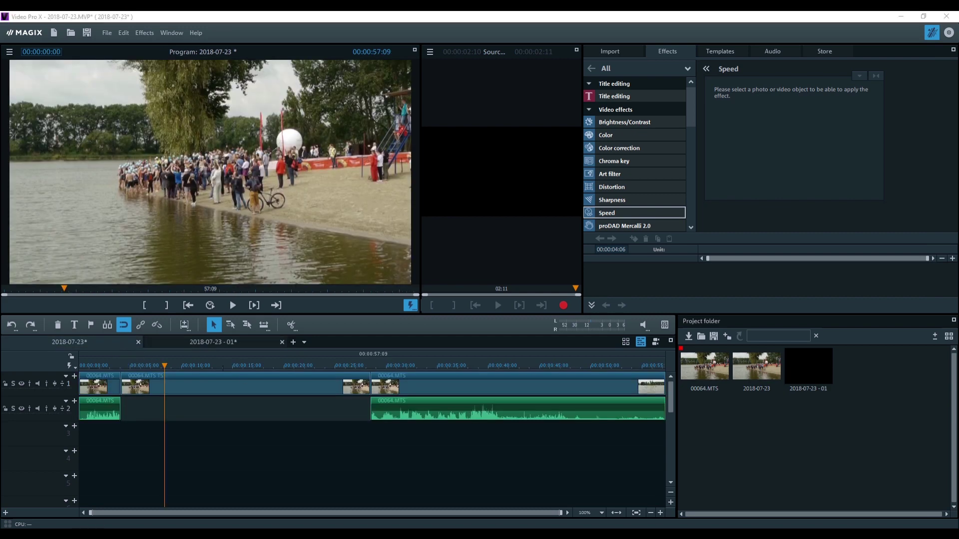
{"action": "left_click", "coordinate": [413, 210]}
{"action": "left_click_drag", "start_coordinate": [412, 210], "coordinate": [156, 439]}
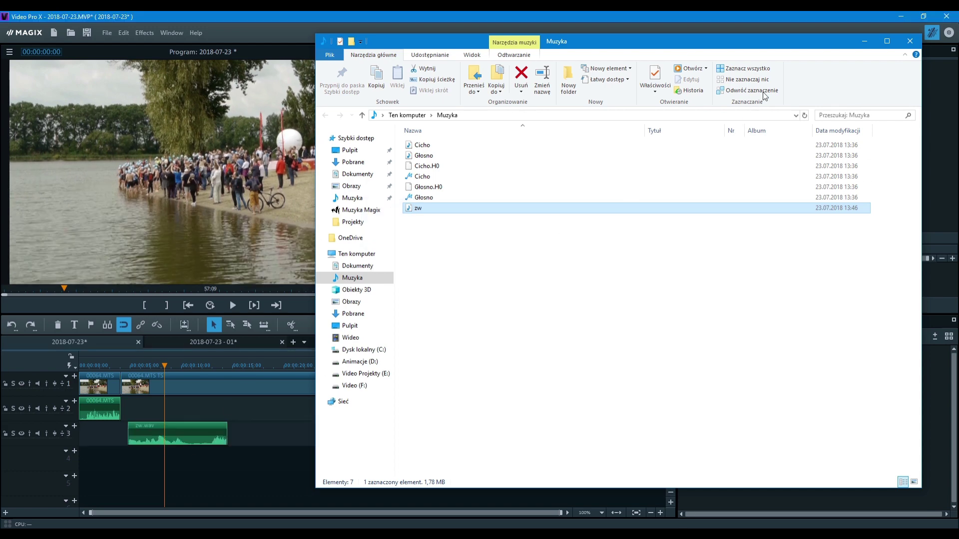
{"action": "left_click", "coordinate": [857, 47]}
{"action": "left_click", "coordinate": [181, 425]}
{"action": "left_click_drag", "start_coordinate": [181, 425], "coordinate": [174, 425]}
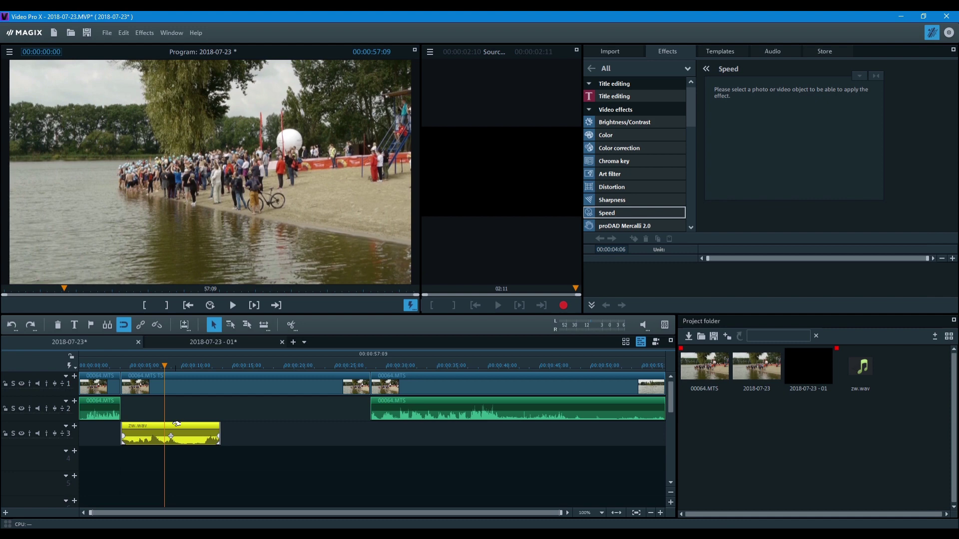
Time-stretch zw.wav on track 3 to 47 BPM with the pitch at -16.0 half tones.
{"action": "right_click", "coordinate": [175, 424]}
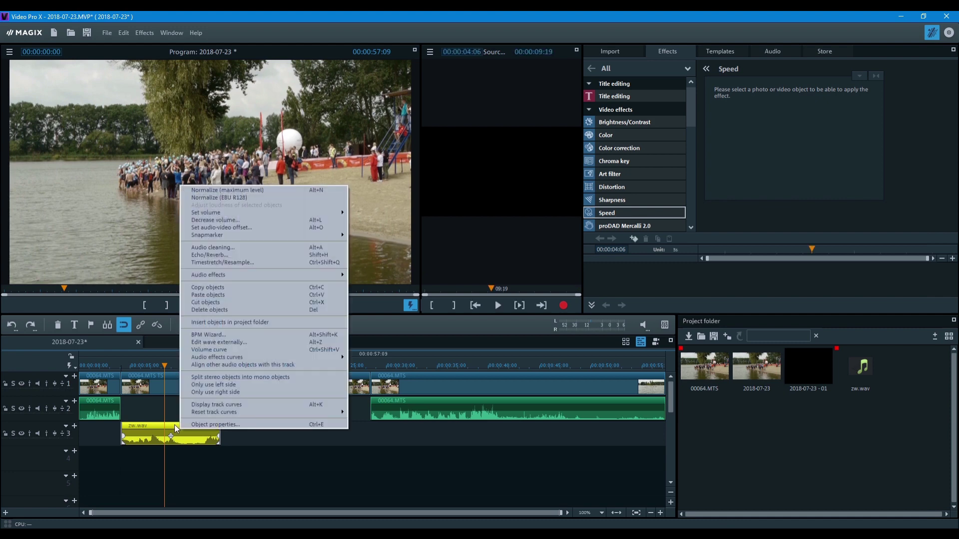
{"action": "left_click", "coordinate": [259, 263]}
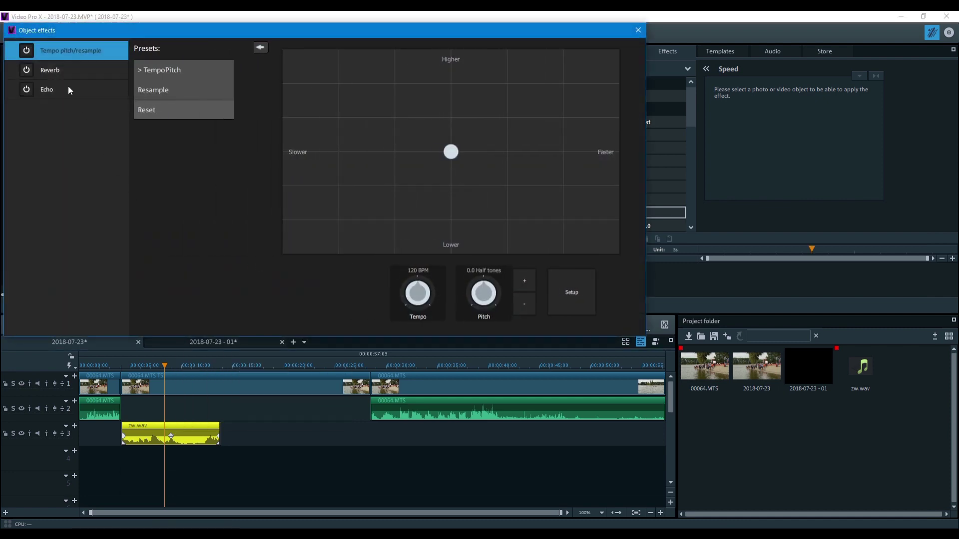
{"action": "left_click_drag", "start_coordinate": [455, 150], "coordinate": [340, 222]}
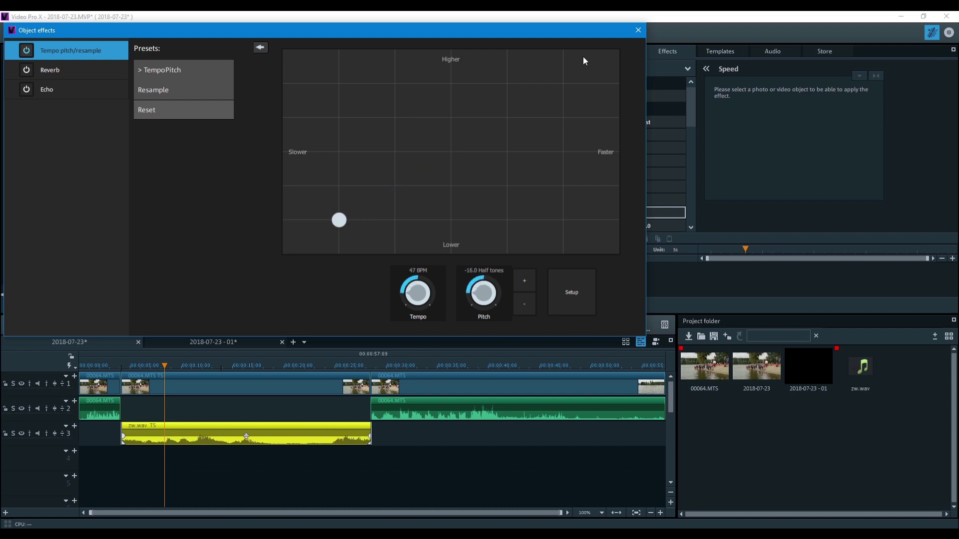
{"action": "left_click", "coordinate": [637, 30]}
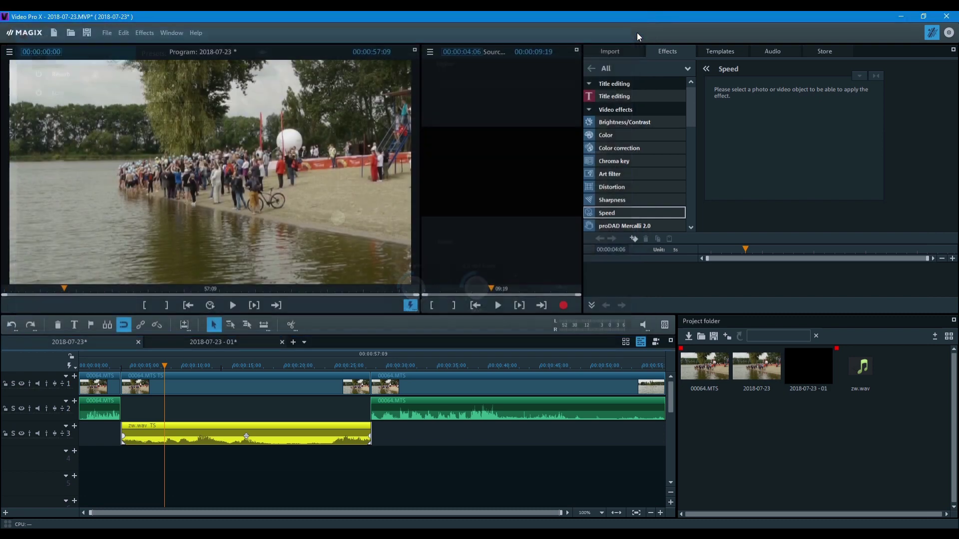
Examine up close how the end of the stretched zw.wav lines up with the end of the slowed video segment.
{"action": "left_click", "coordinate": [368, 366]}
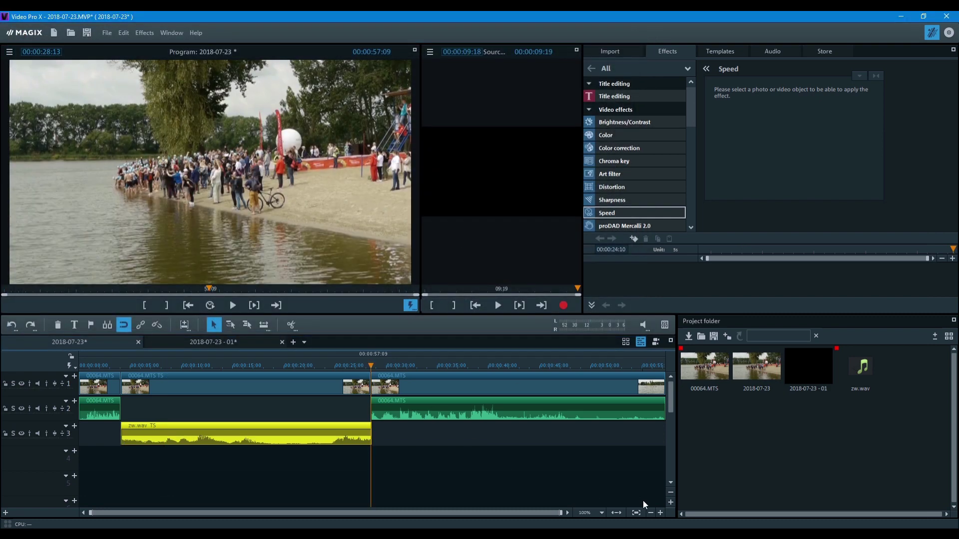
{"action": "left_click", "coordinate": [659, 513]}
{"action": "left_click", "coordinate": [659, 513]}
{"action": "left_click", "coordinate": [660, 513]}
{"action": "left_click", "coordinate": [583, 511]}
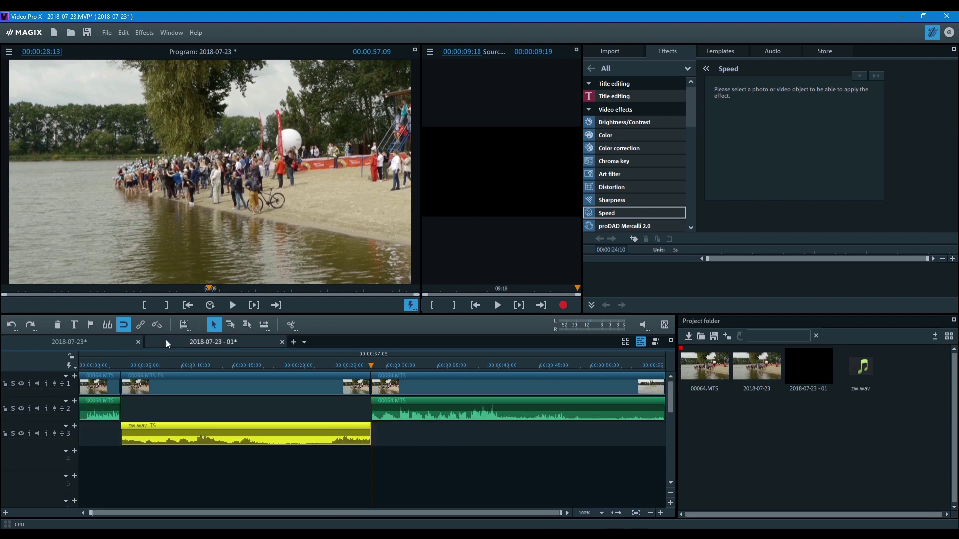
Play the transition into the slowed section and the transition out of it to check the stretched audio.
{"action": "left_click", "coordinate": [103, 365]}
{"action": "key", "text": "space"}
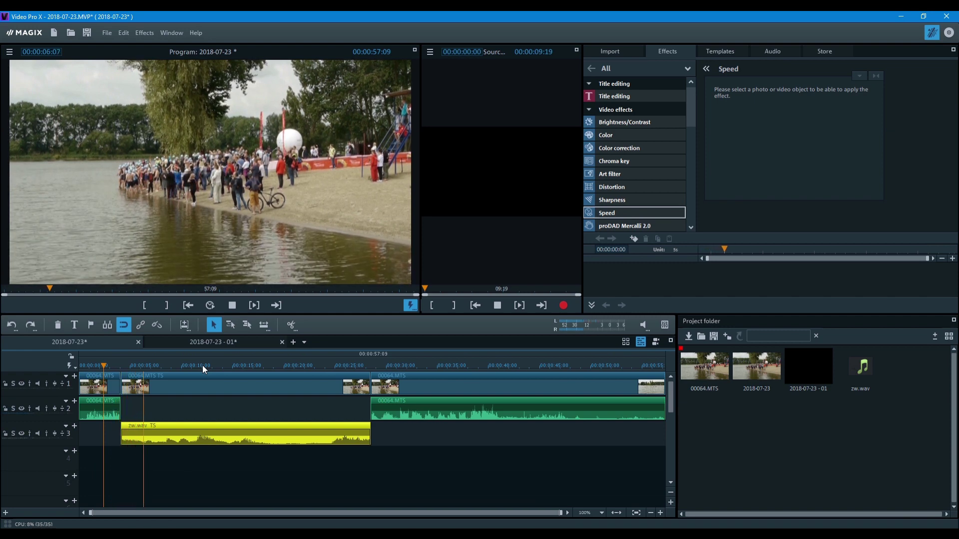
{"action": "key", "text": "space"}
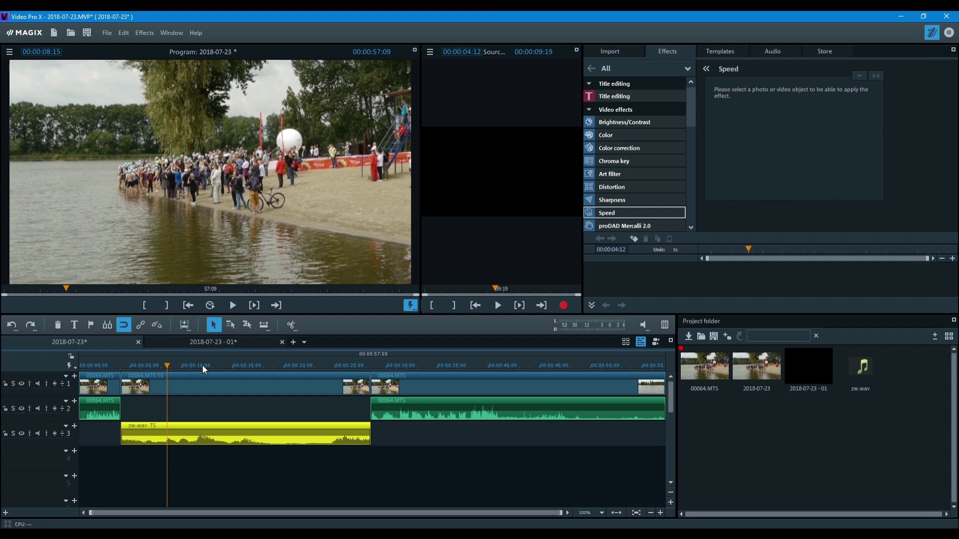
{"action": "left_click", "coordinate": [329, 364]}
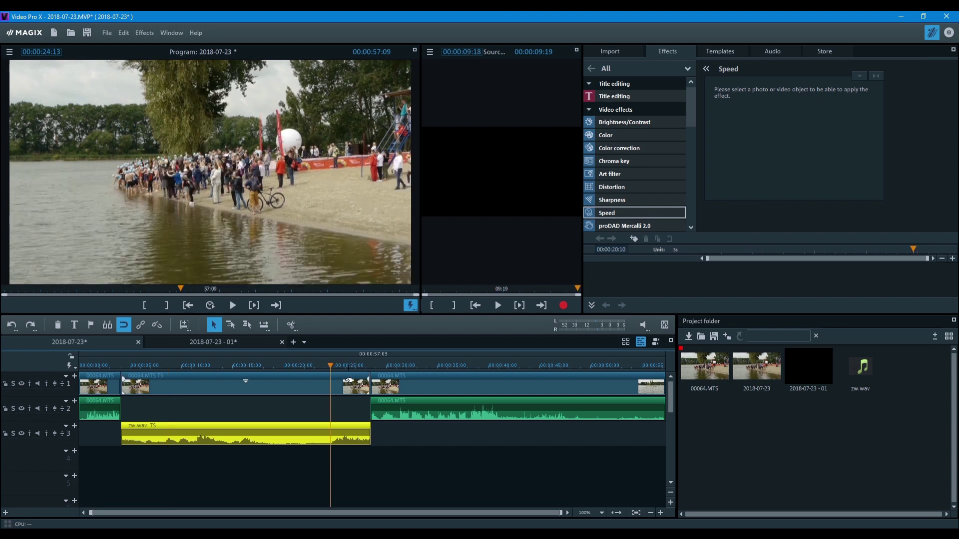
{"action": "key", "text": "space"}
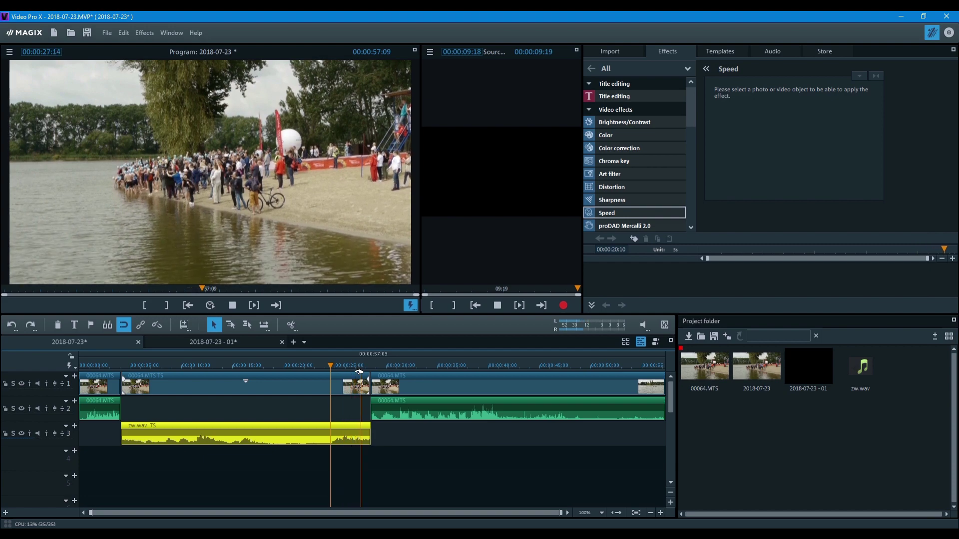
{"action": "key", "text": "space"}
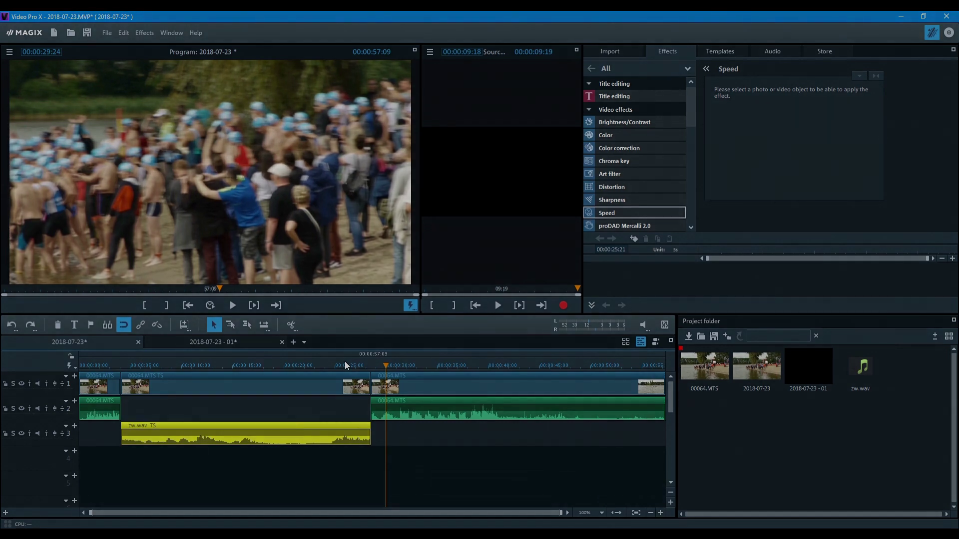